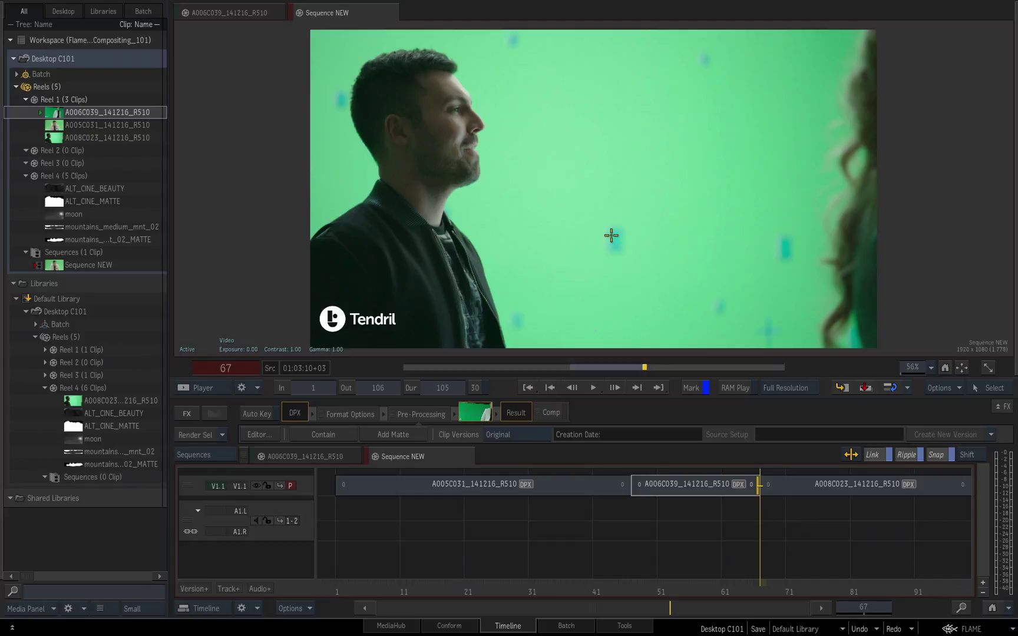
Step: Show all reels in the viewer, then lay the clips out as Freeform thumbnails
left_click(218, 388)
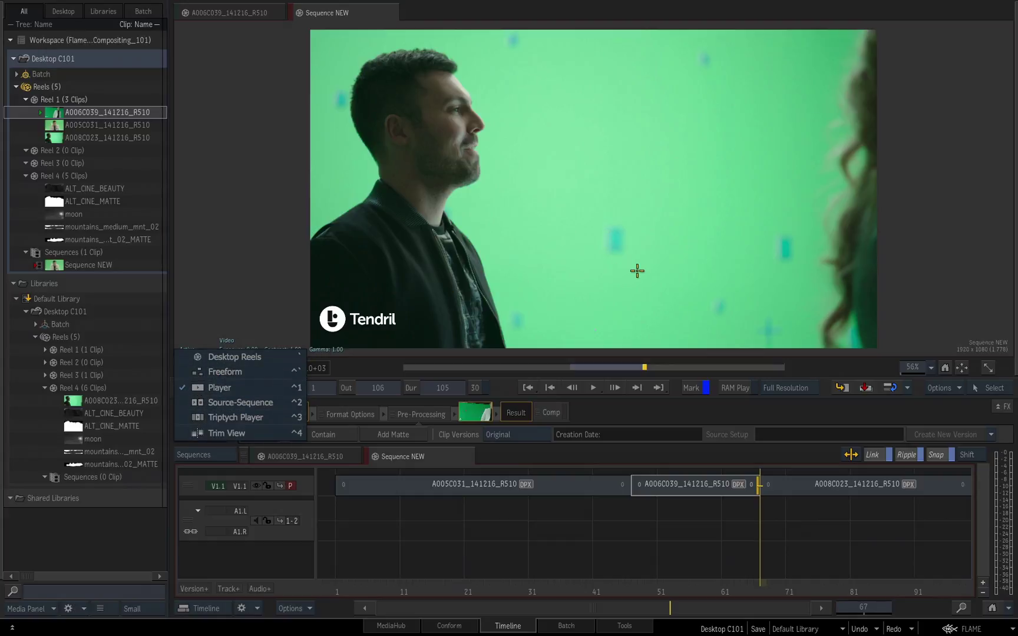
left_click(637, 271)
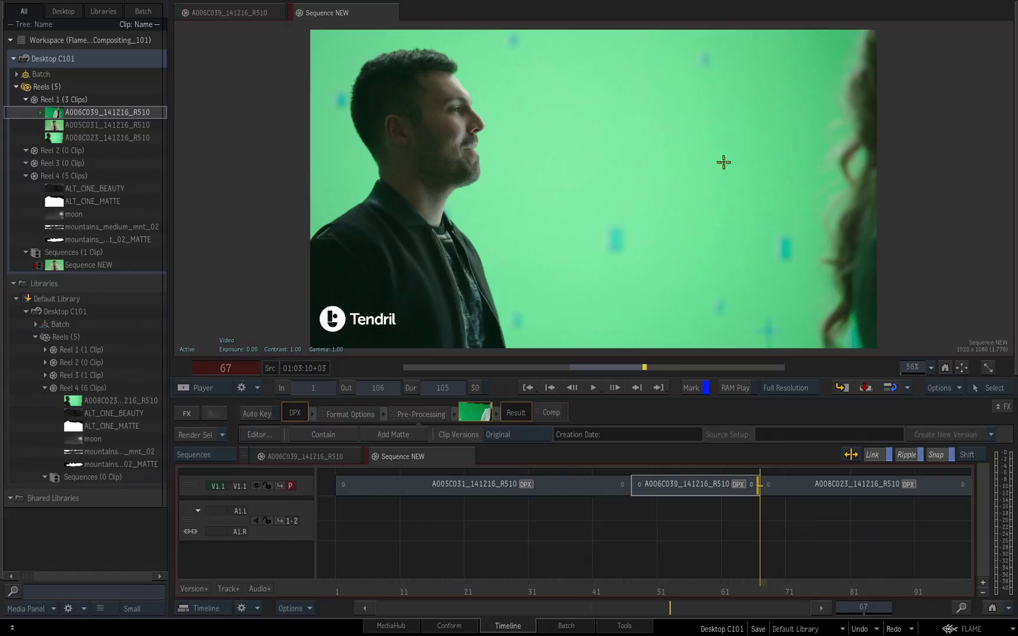
key("alt+2")
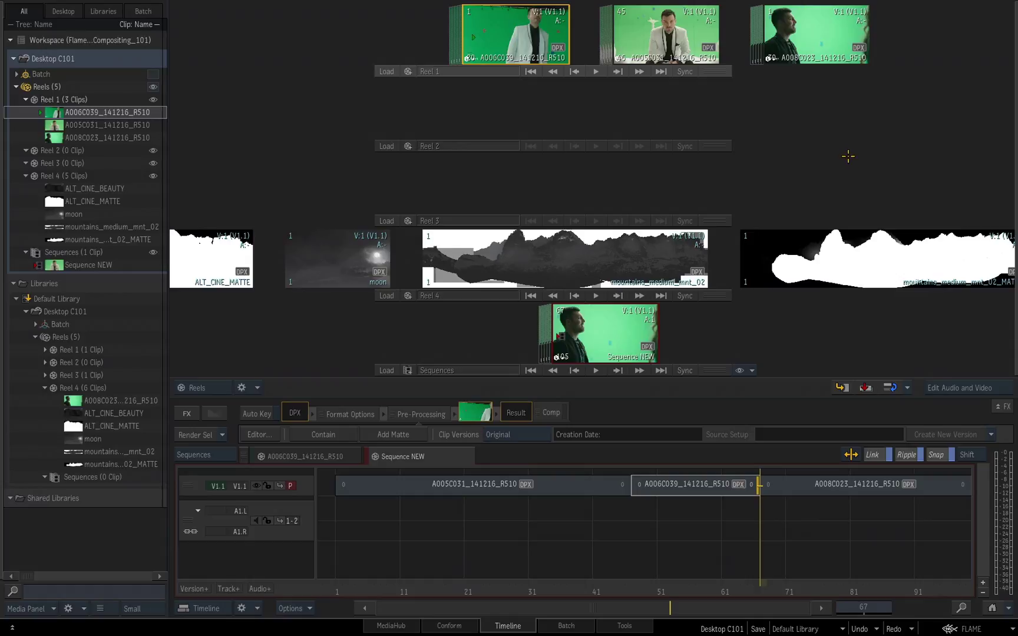
left_click(206, 388)
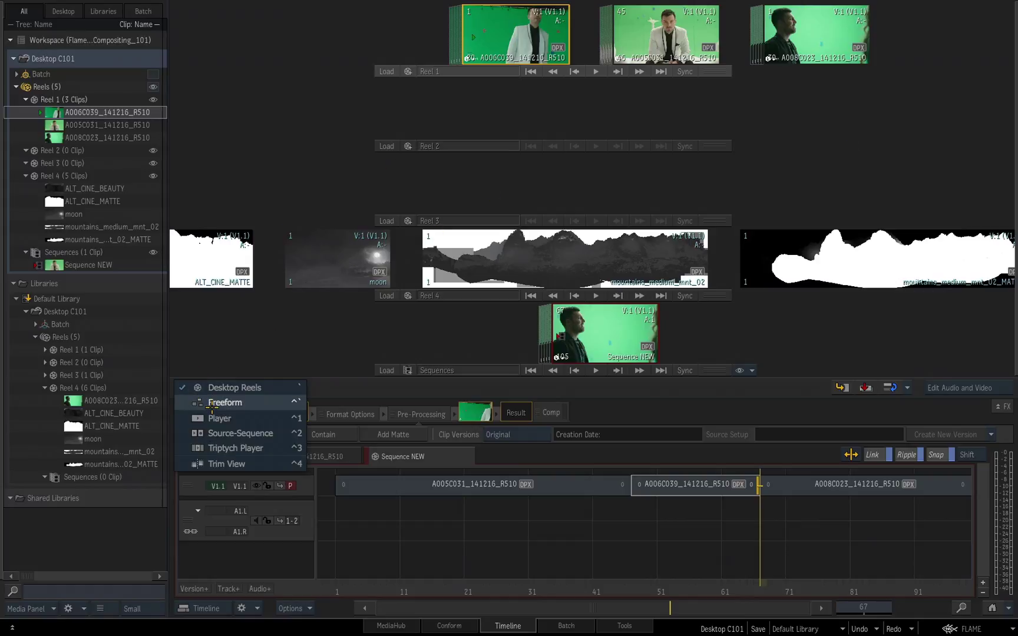
left_click(210, 404)
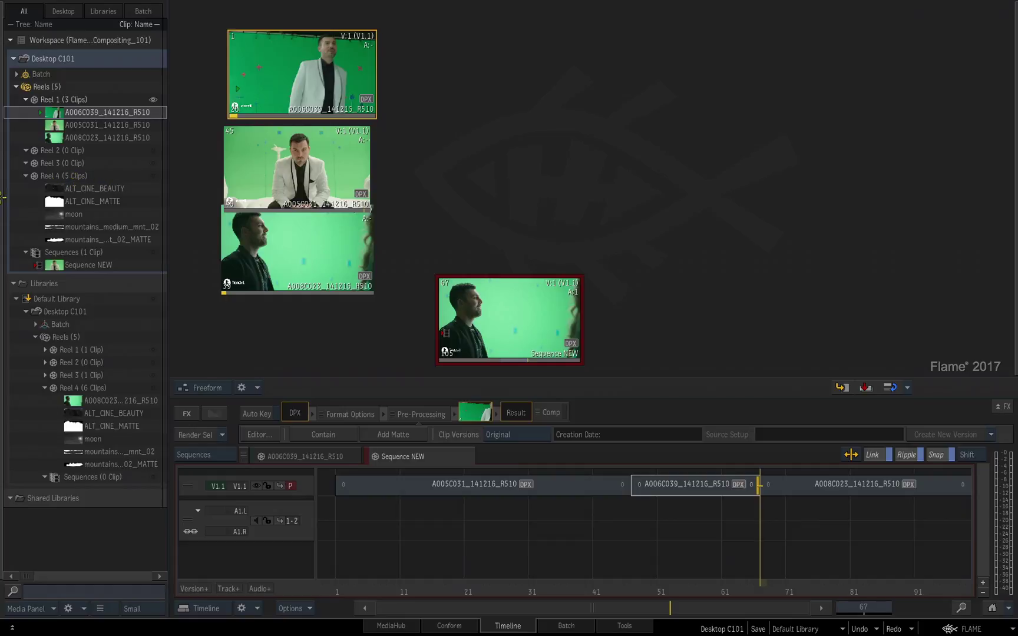
Step: Toggle between Freeform thumbnails and the Sequence NEW player, ending on the player
key("grave")
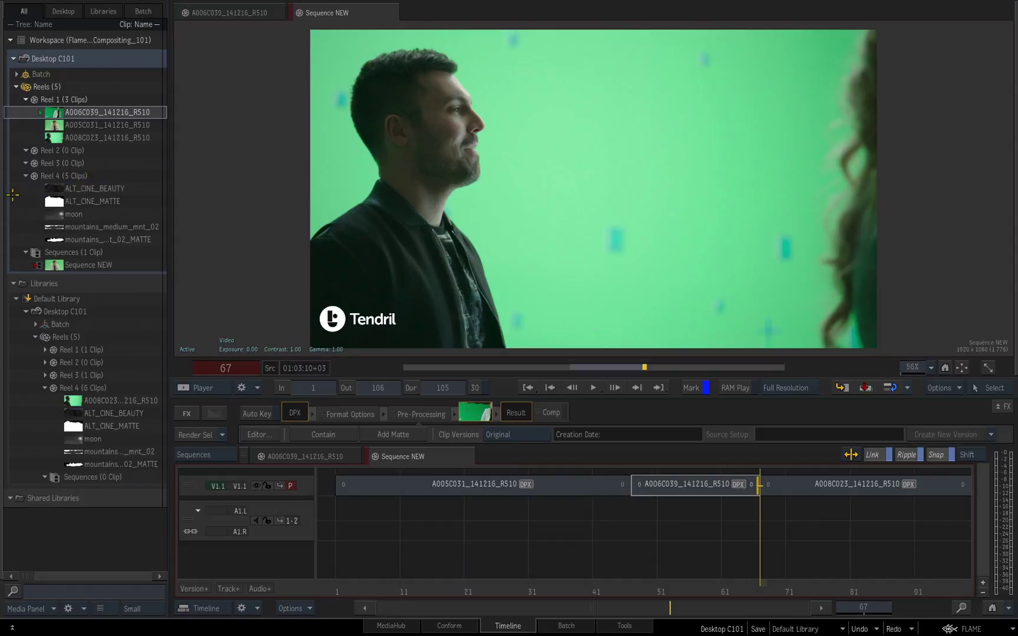
key("grave")
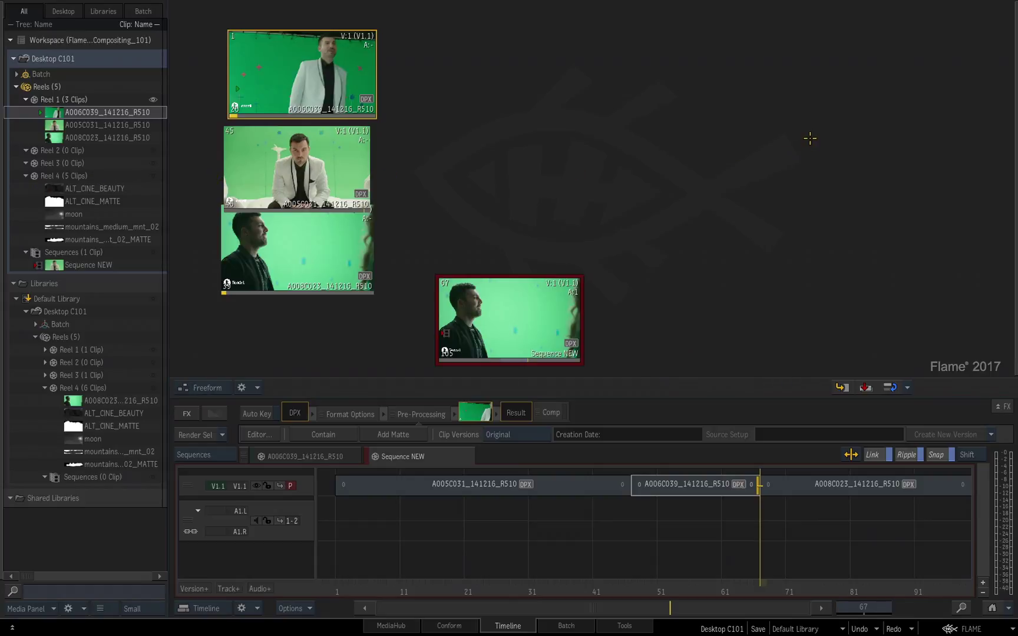
key("grave")
key("grave")
key("grave")
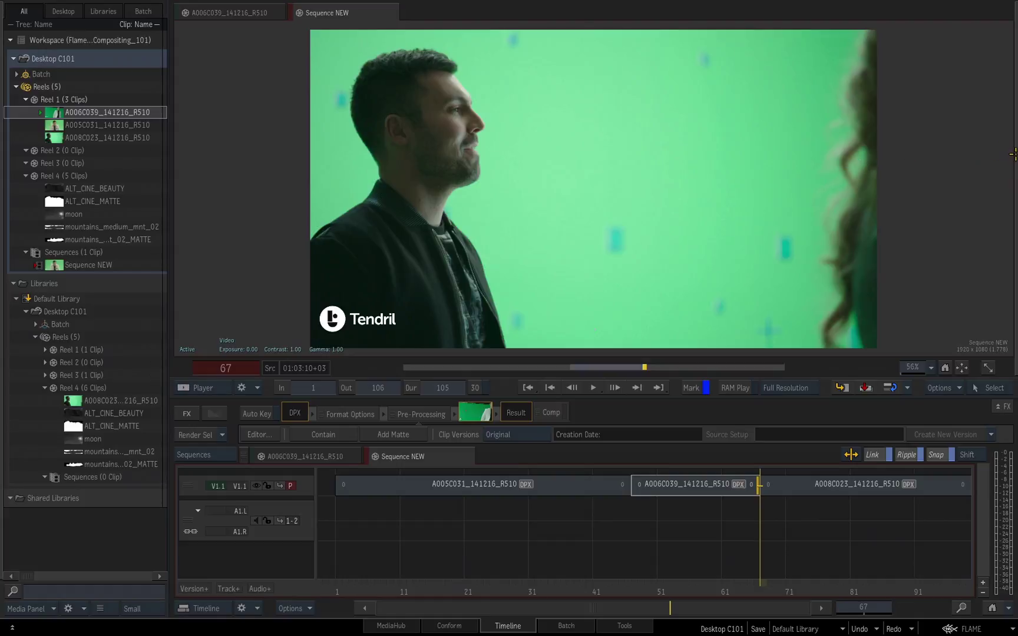
key("grave")
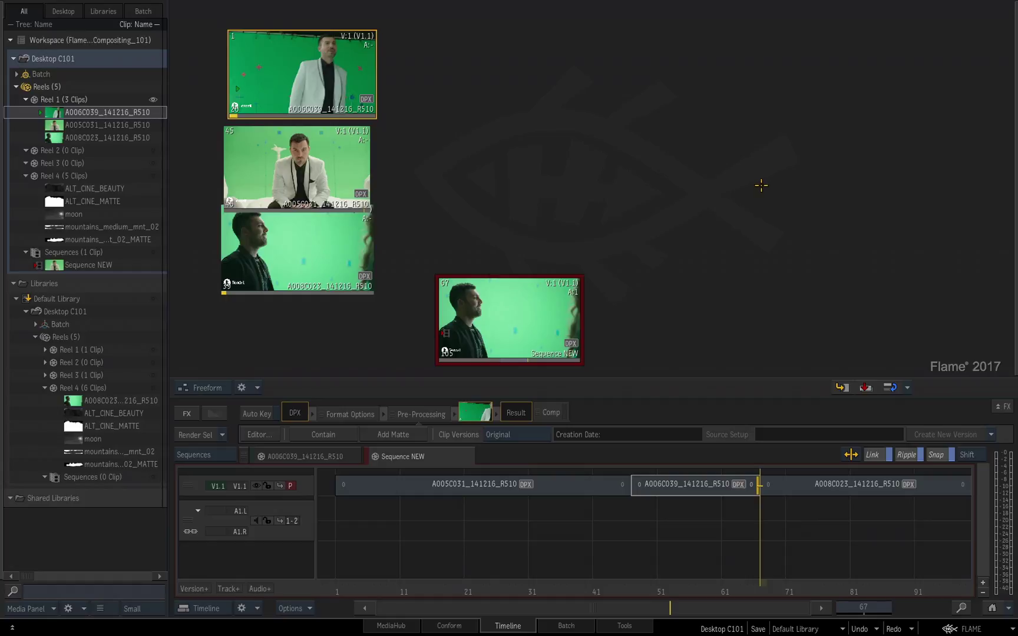
key("grave")
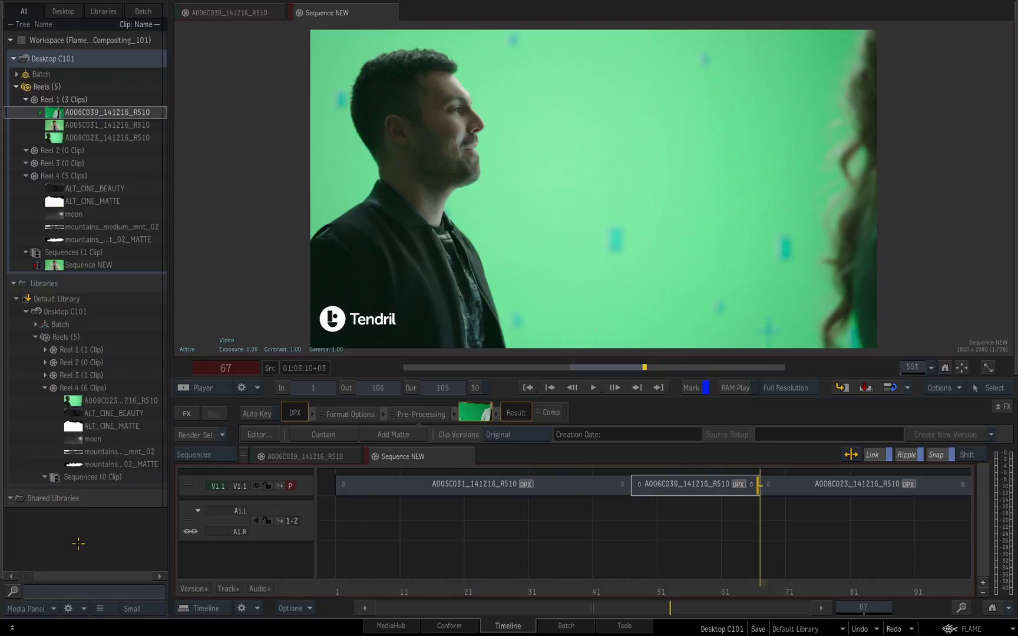
Step: Shrink the media panel to the top half, then restore it to full height
left_click(41, 608)
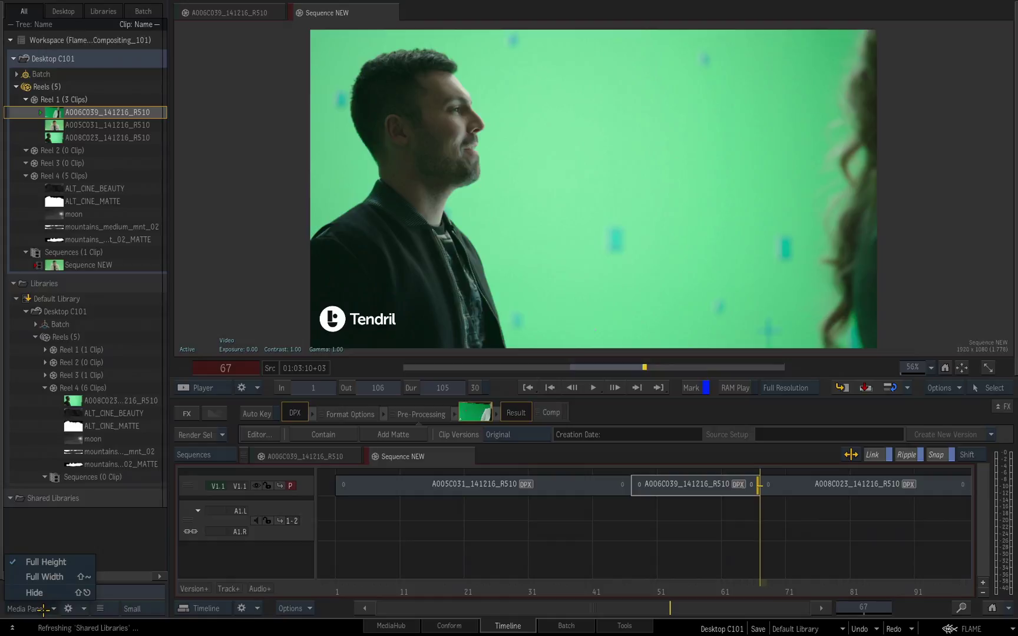
left_click(50, 562)
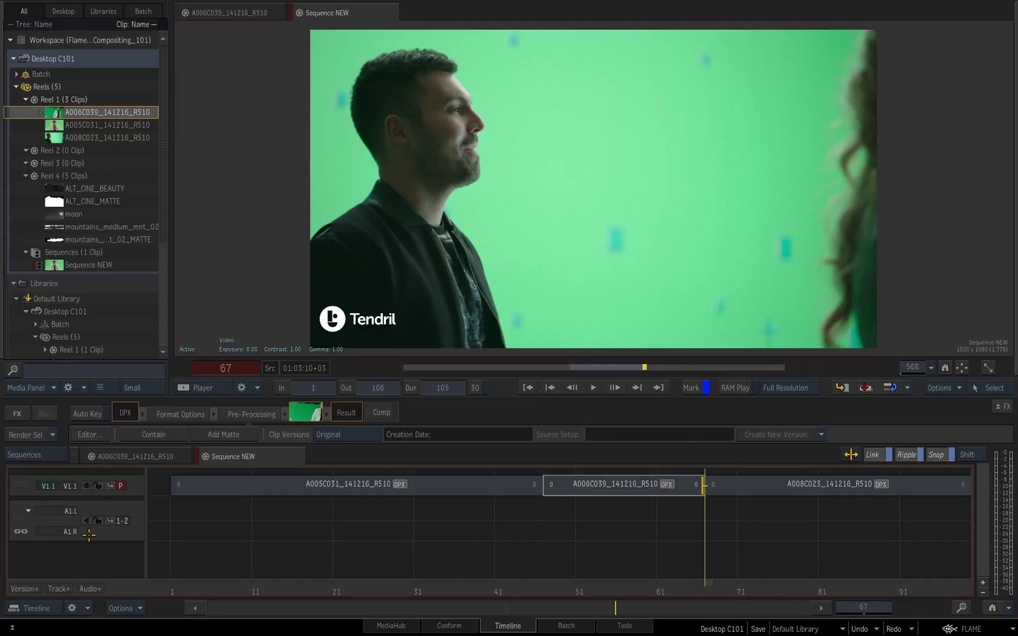
left_click(36, 384)
left_click(45, 402)
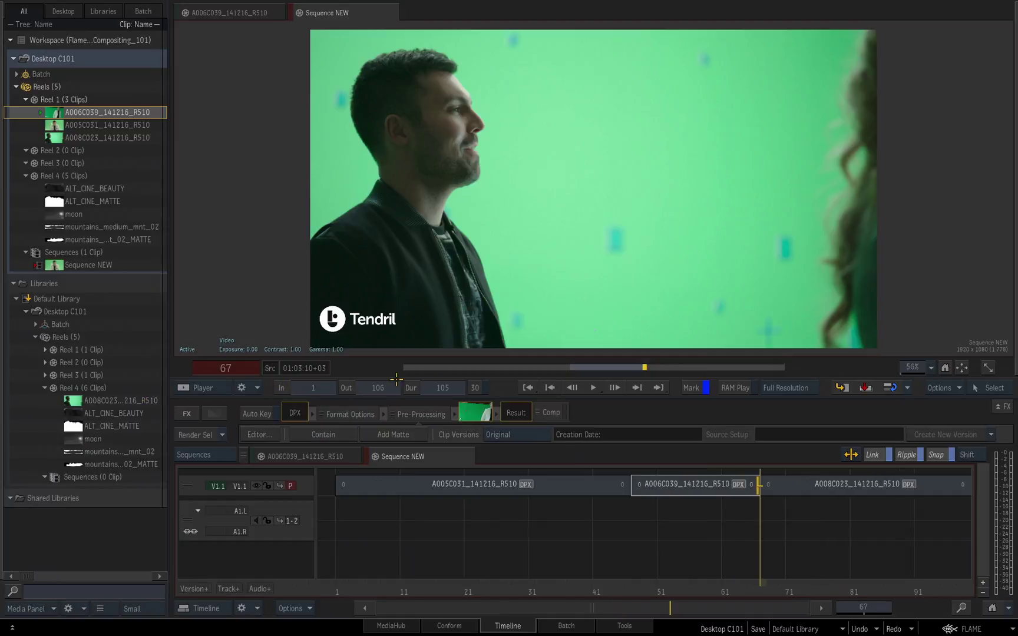
left_click(38, 610)
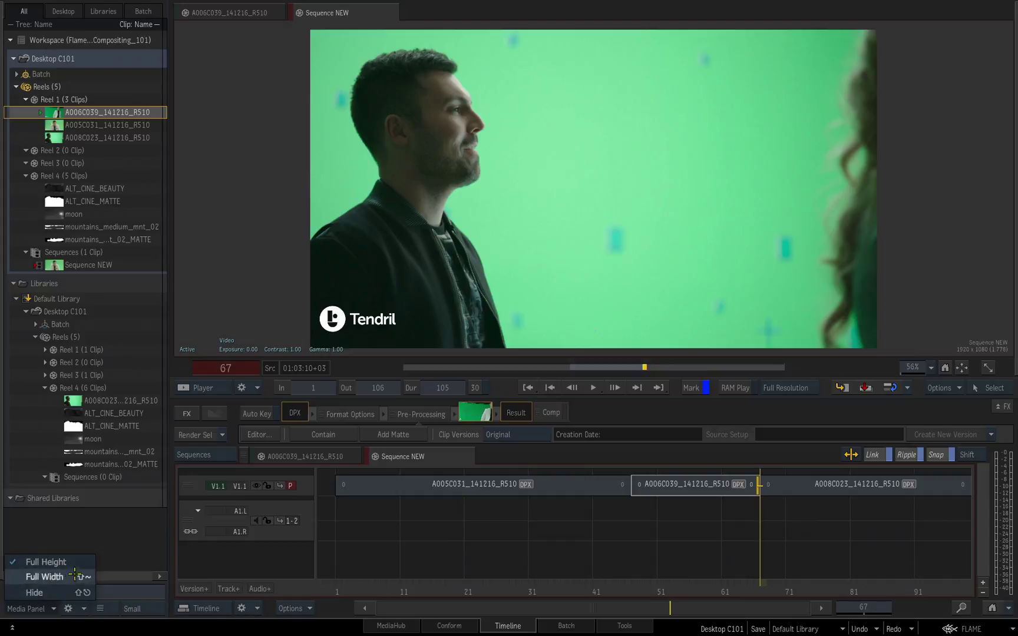
left_click(127, 530)
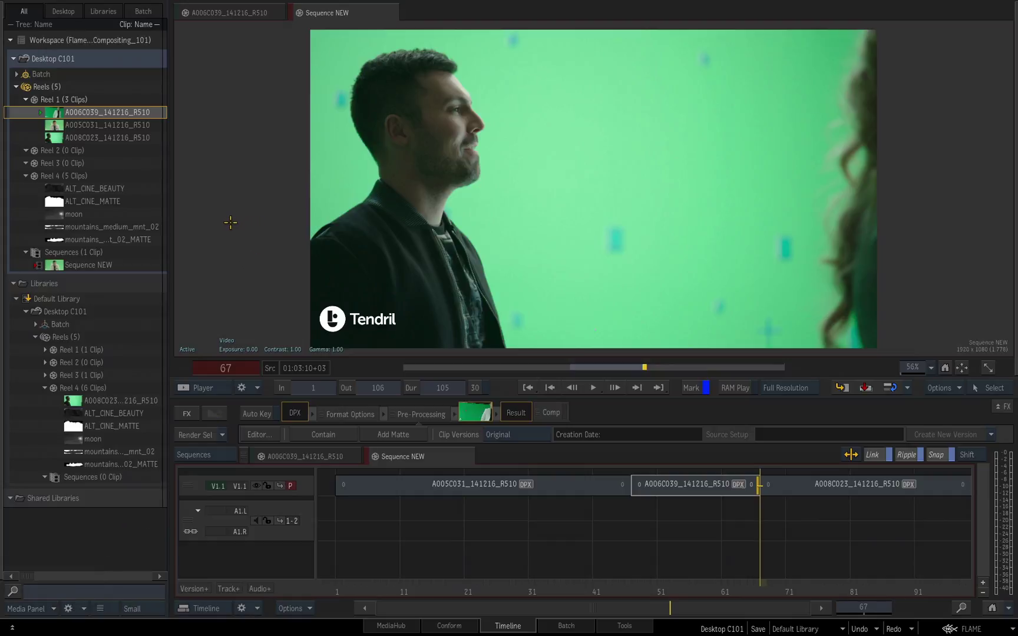
Step: Hide the media panel, move it to the right side, then return it to the left
key("ctrl+Tab")
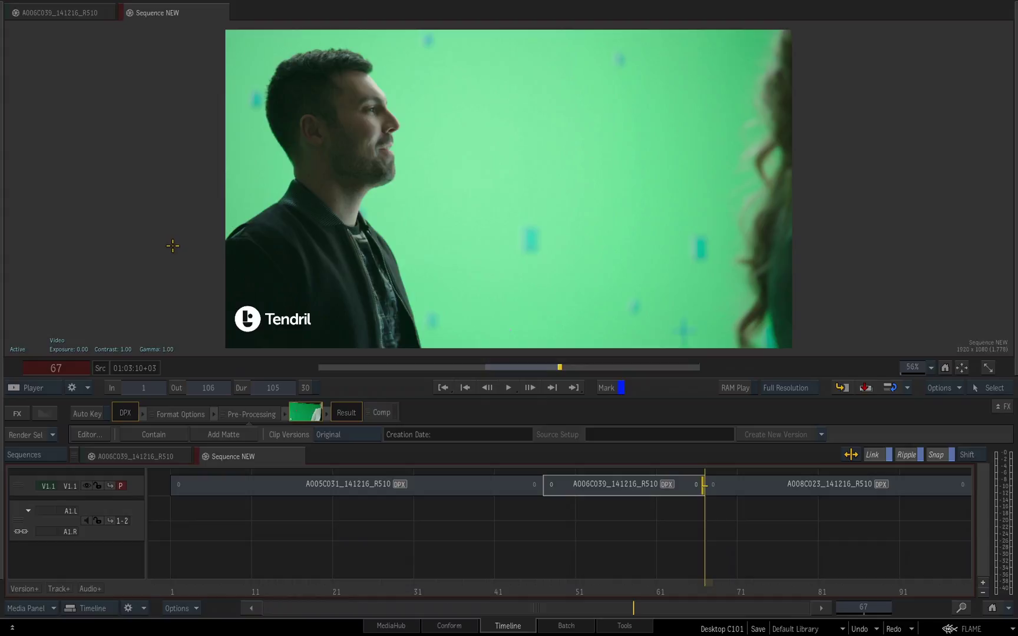
left_click(10, 294)
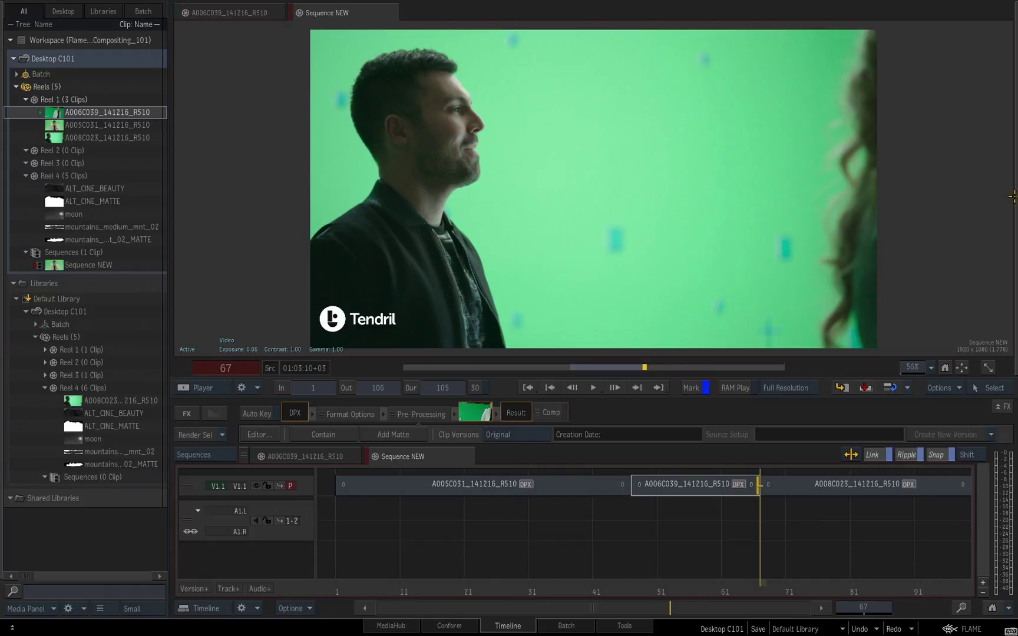
key("ctrl+Tab")
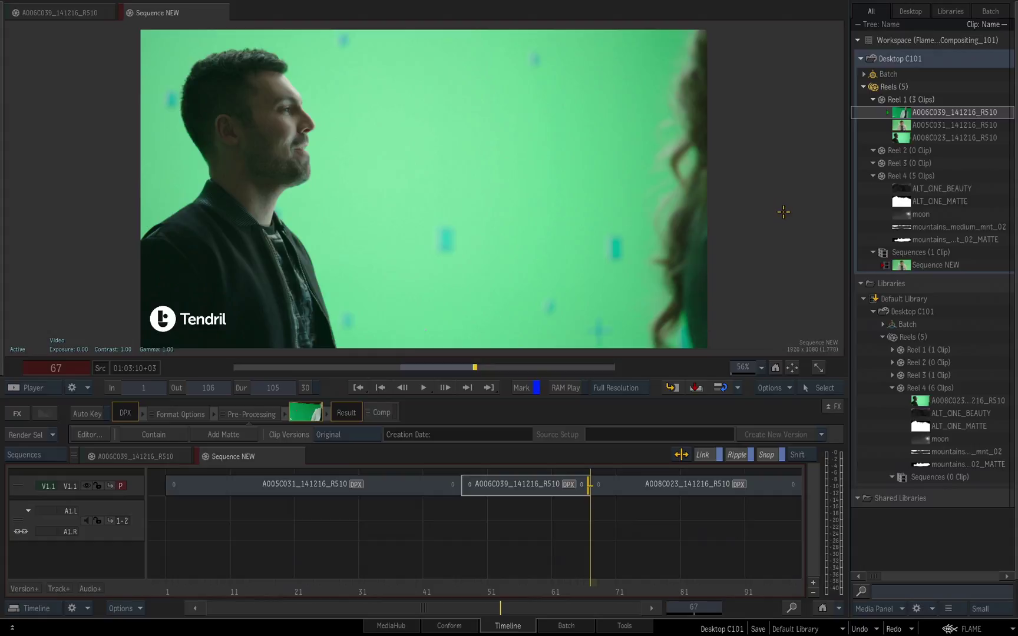
key("Tab")
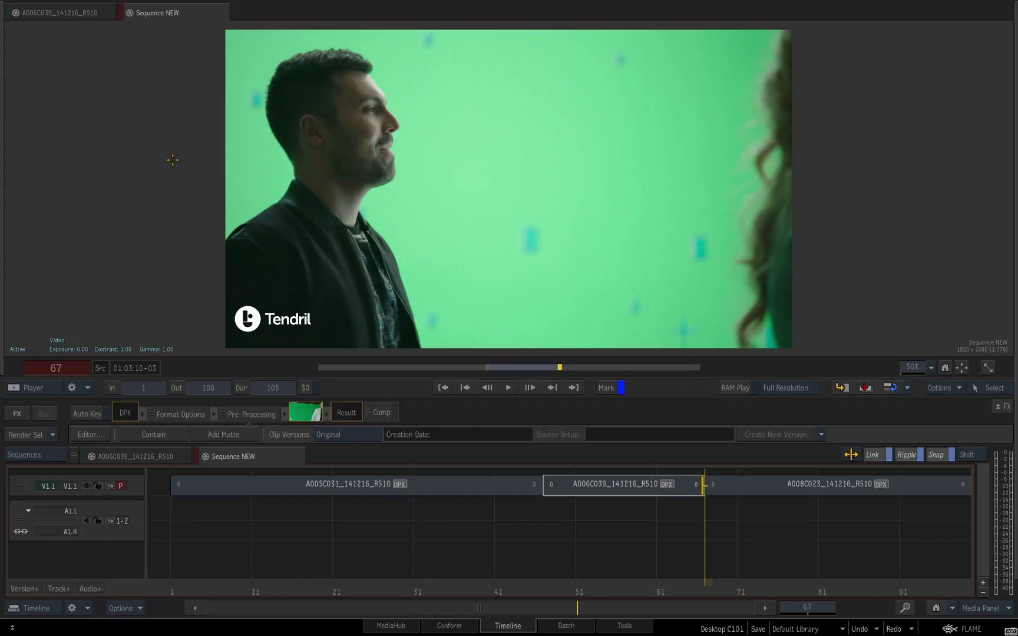
key("Tab")
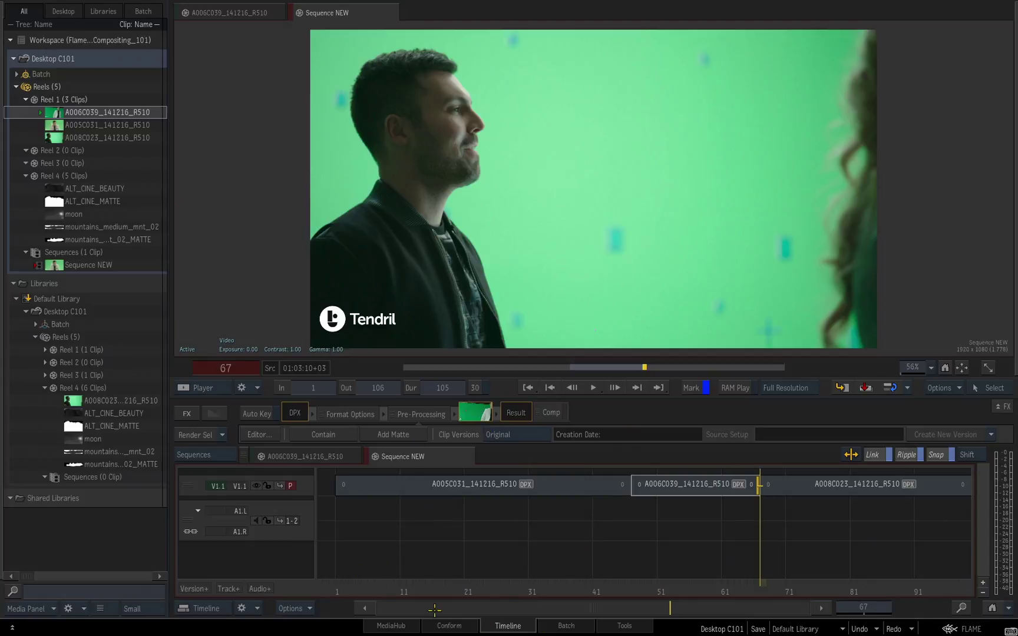
Step: Hide and restore the timeline and media panel, ending with both shown around the viewer
key("grave")
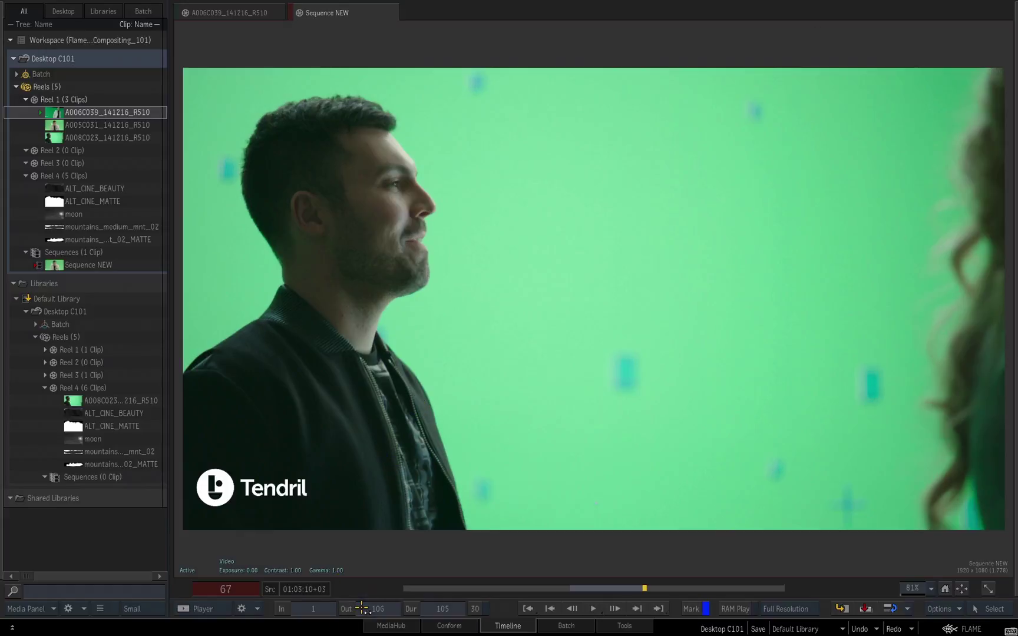
key("grave")
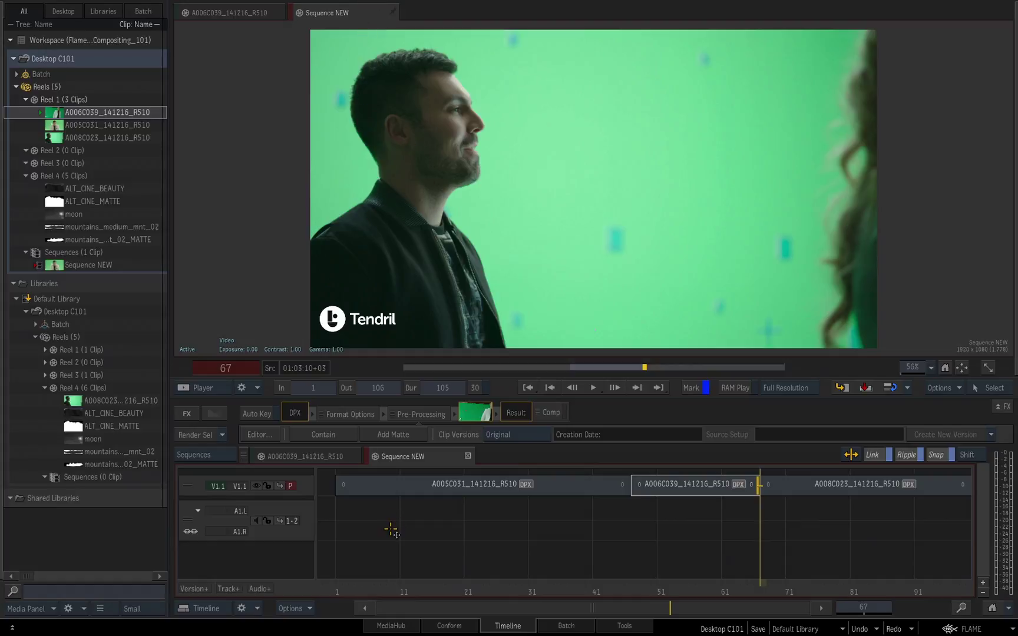
key("grave")
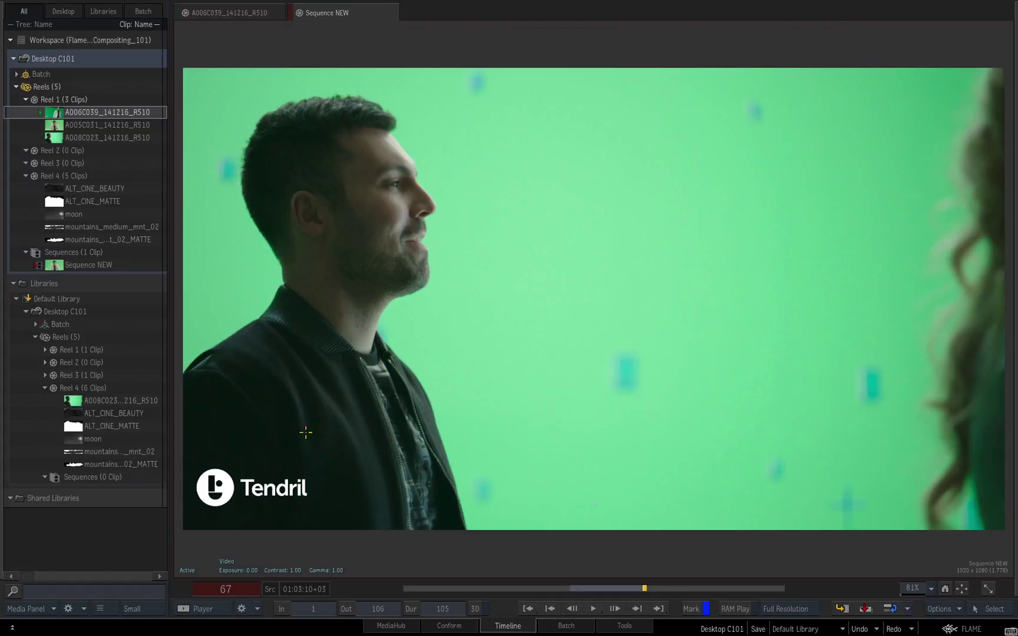
key("ctrl+Tab")
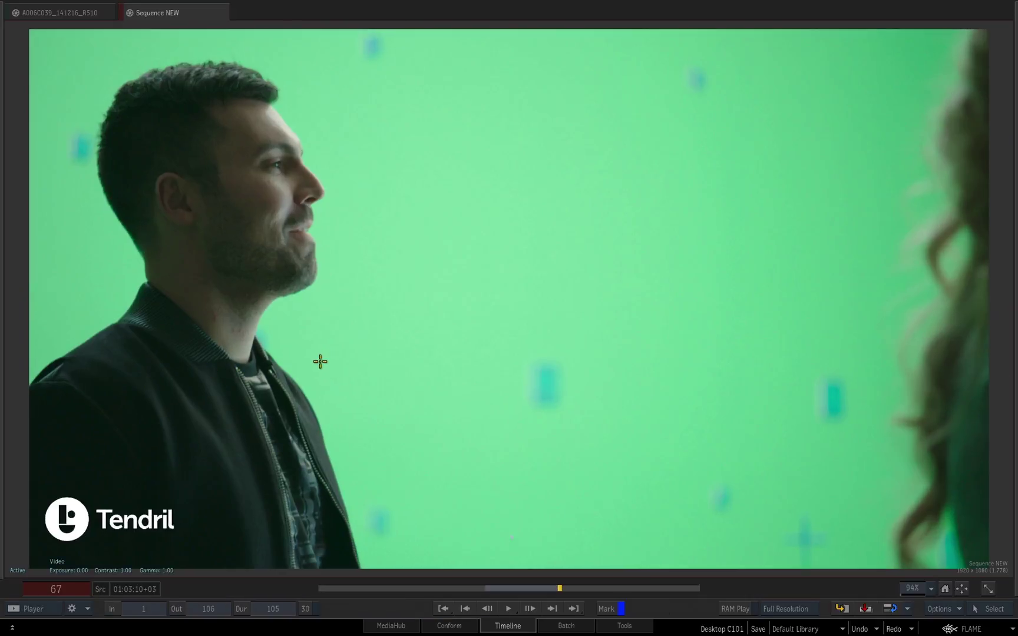
key("ctrl+Tab")
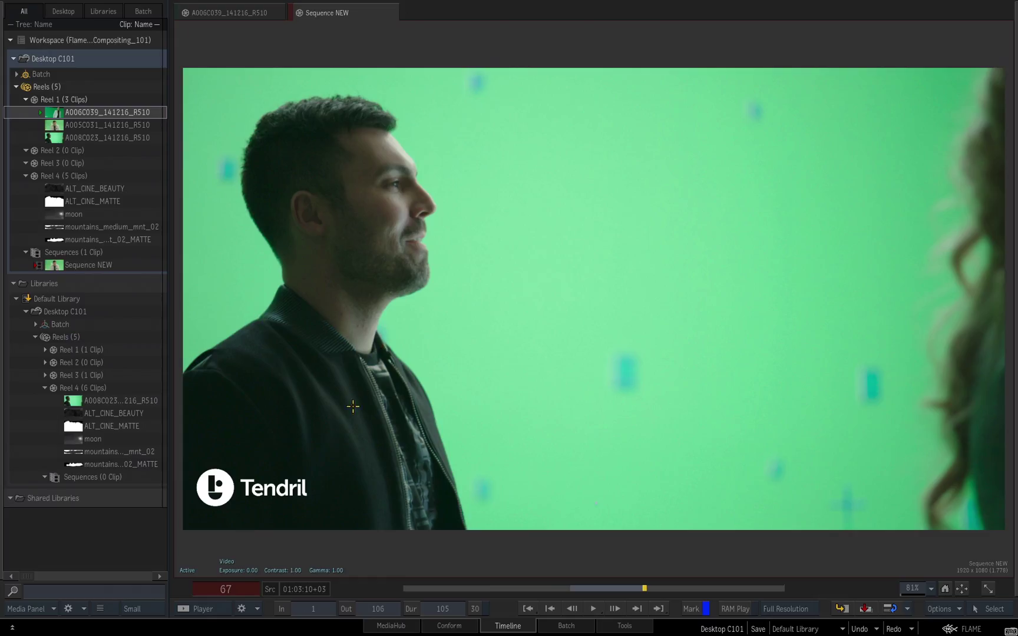
key("ctrl+Tab")
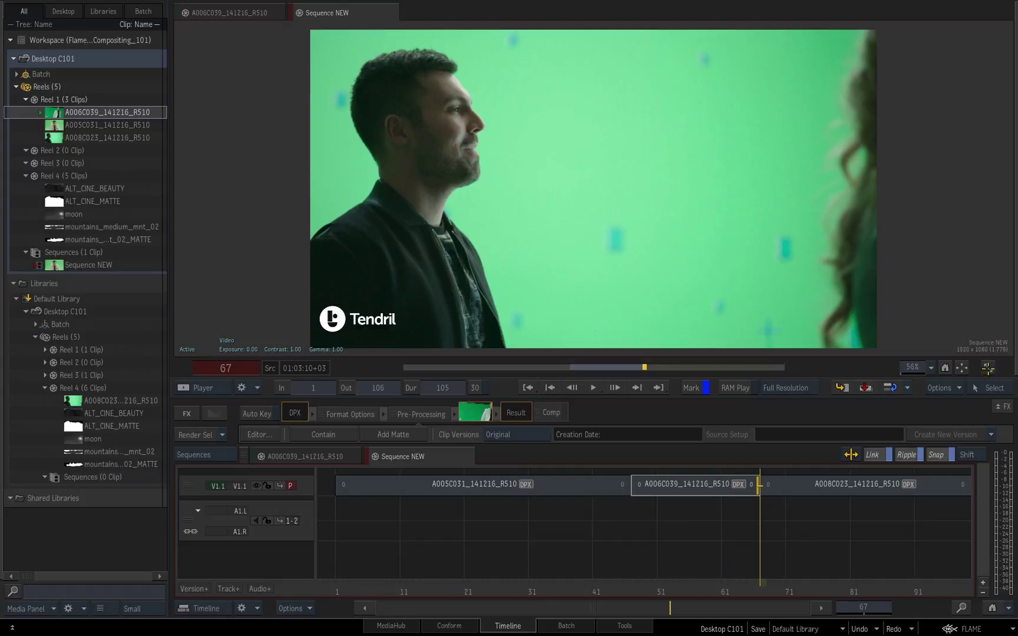
Step: Expand the viewer to full screen and return to the normal layout, twice
left_click(989, 368)
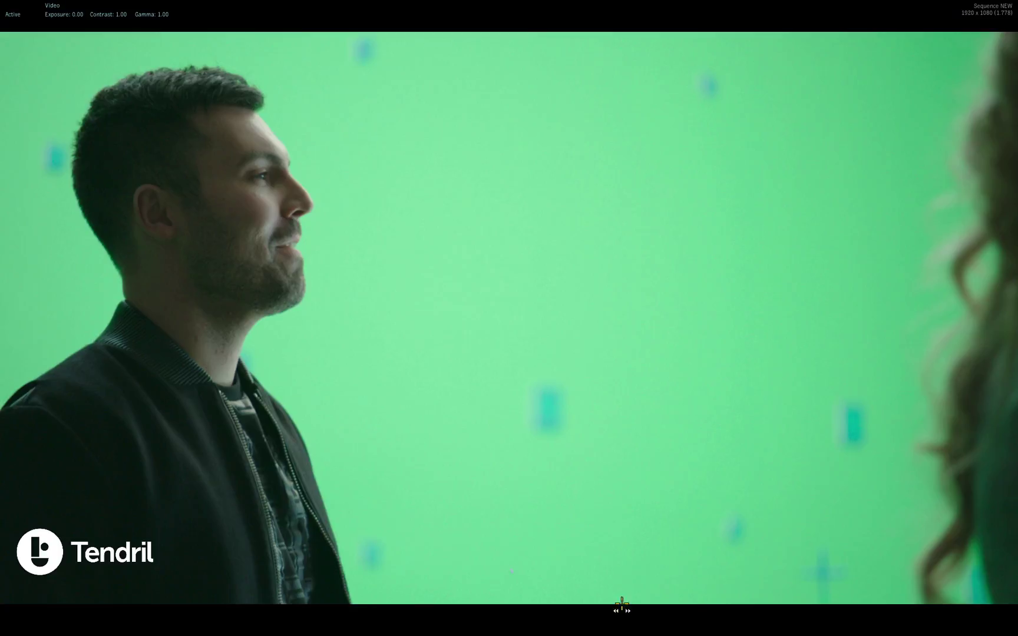
mouse_move(621, 612)
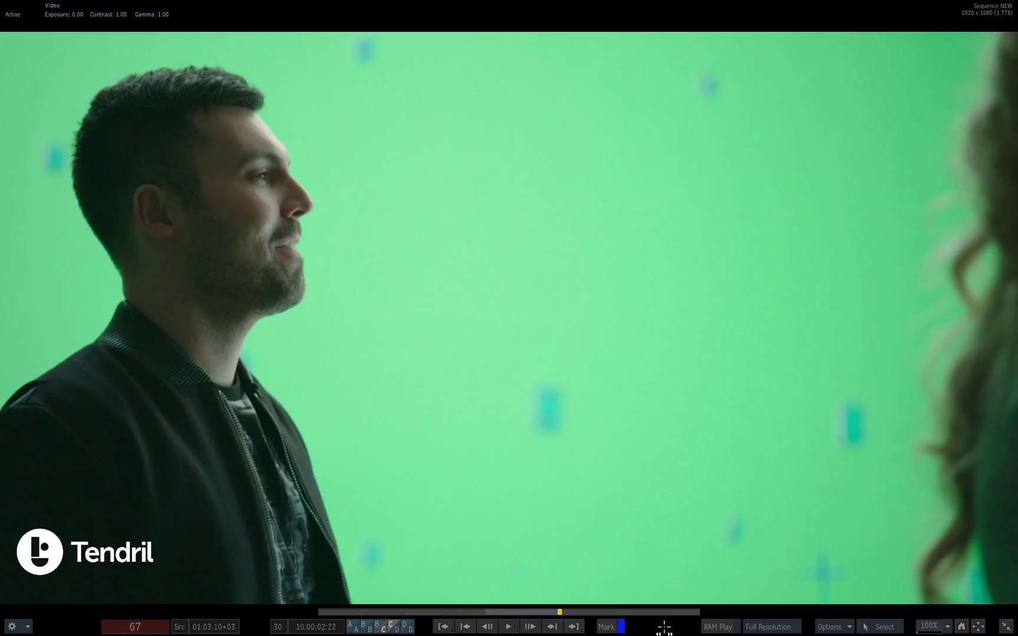
left_click(1006, 626)
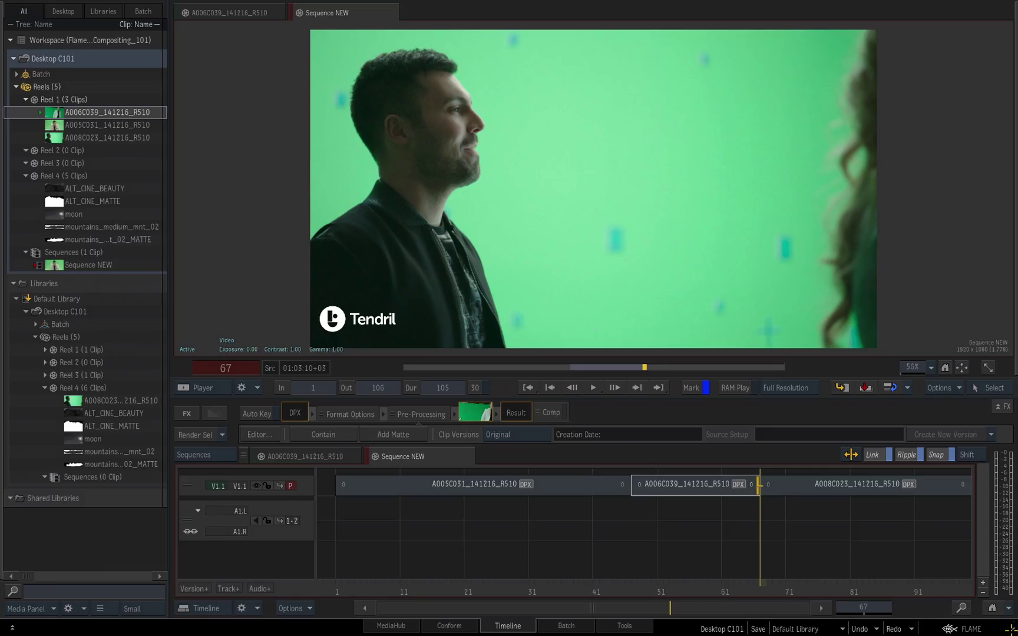
left_click(988, 367)
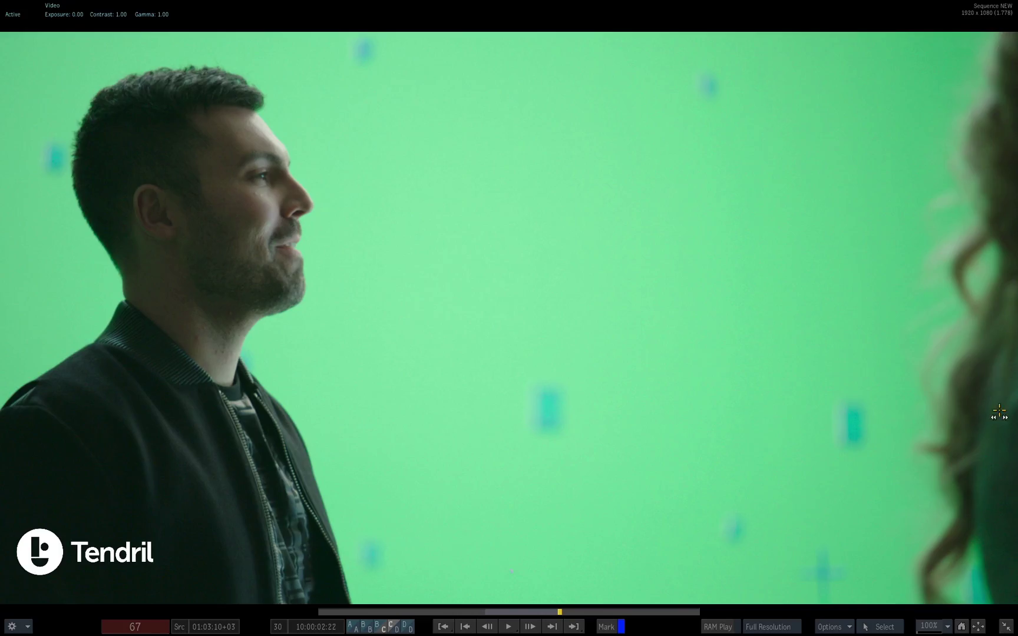
key("Escape")
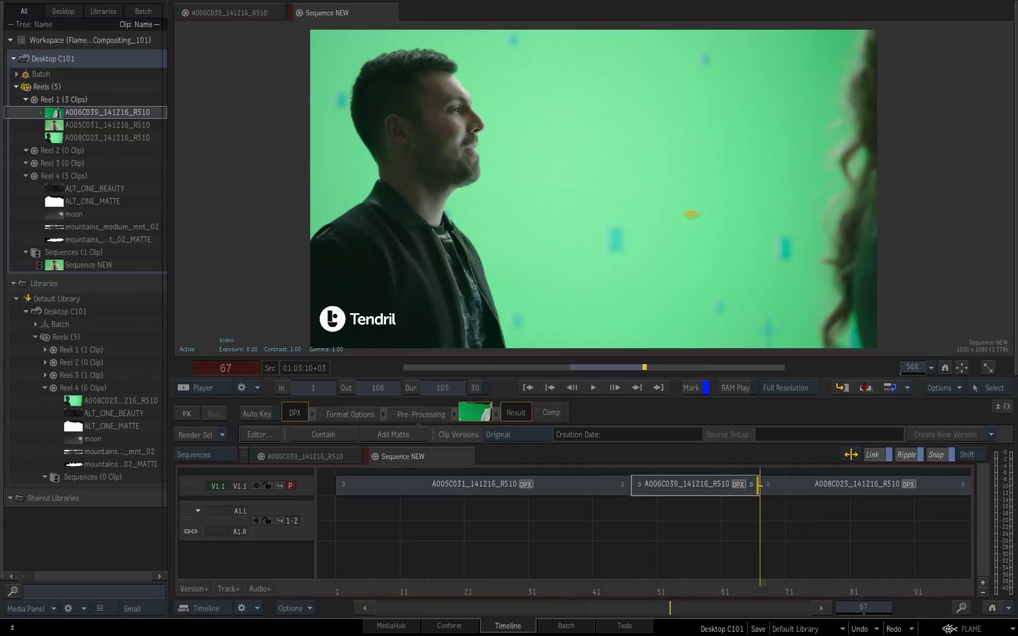
Step: Save the workspace with Ctrl+S, then flip to Freeform and back to the Sequence NEW player
key("ctrl+s")
key("Escape")
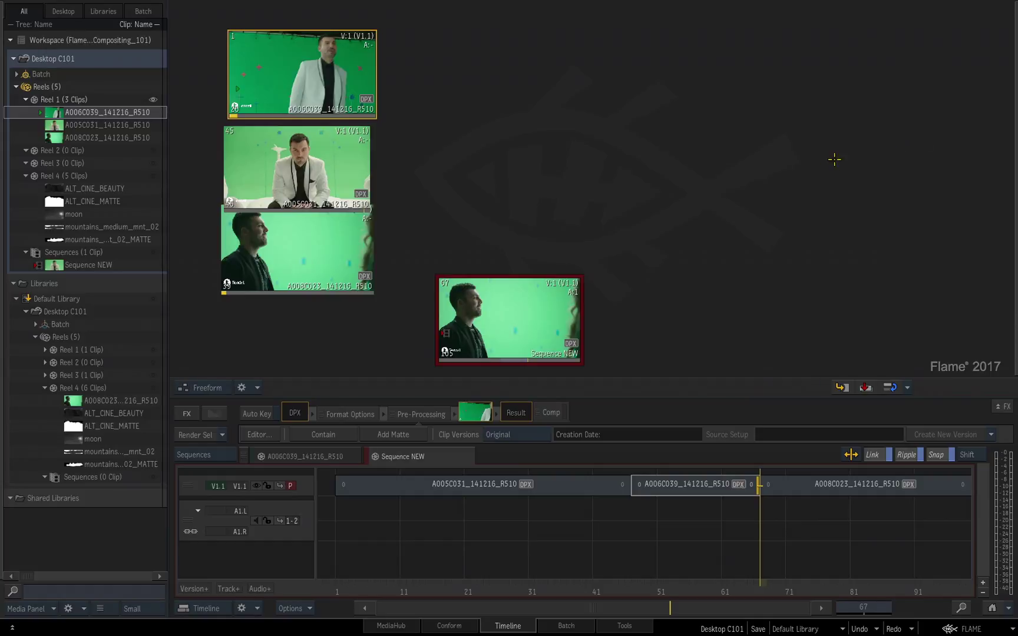
key("Escape")
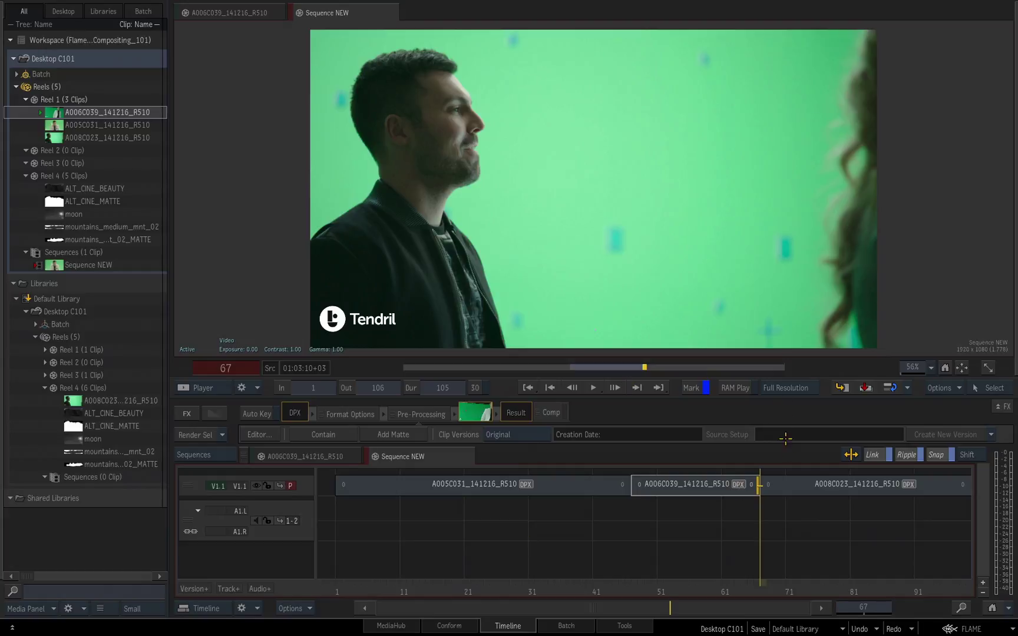
Step: Open Preferences > User Interface and toggle Swipe Bars off, then back on
left_click(1000, 628)
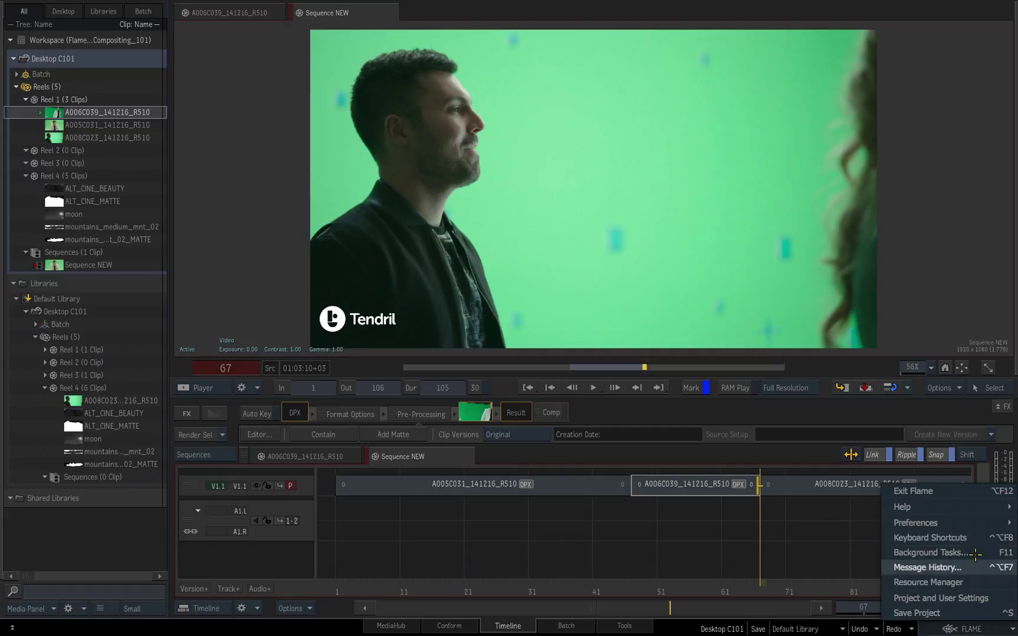
mouse_move(937, 523)
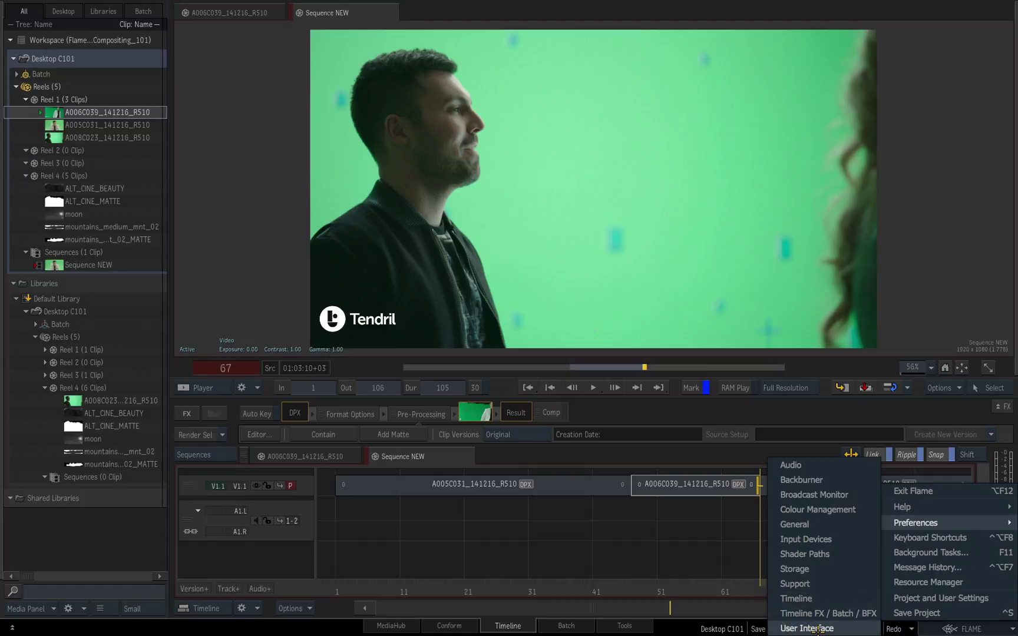
left_click(818, 629)
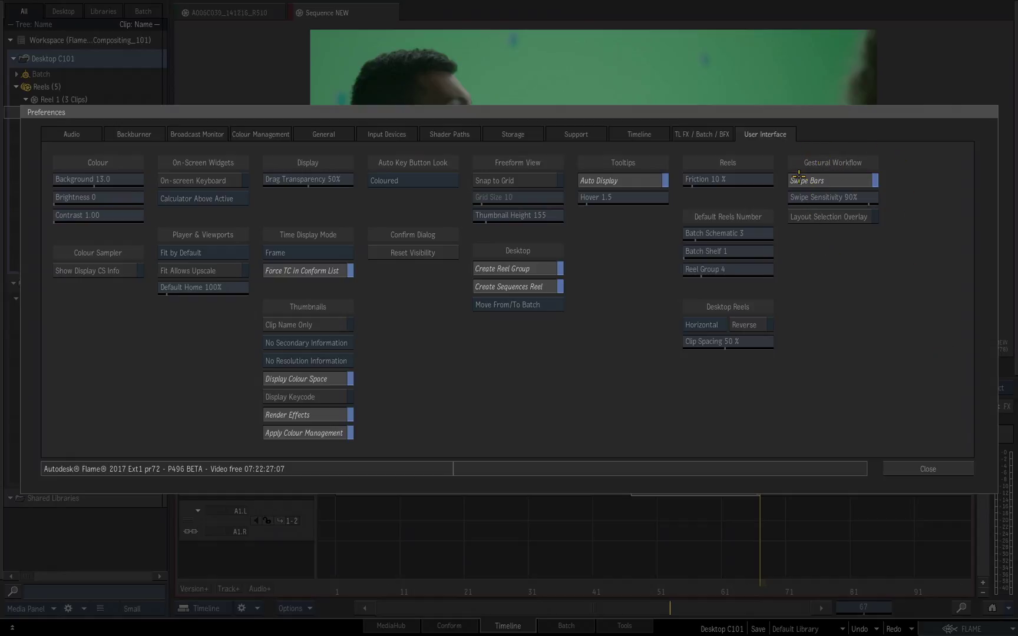
left_click(847, 176)
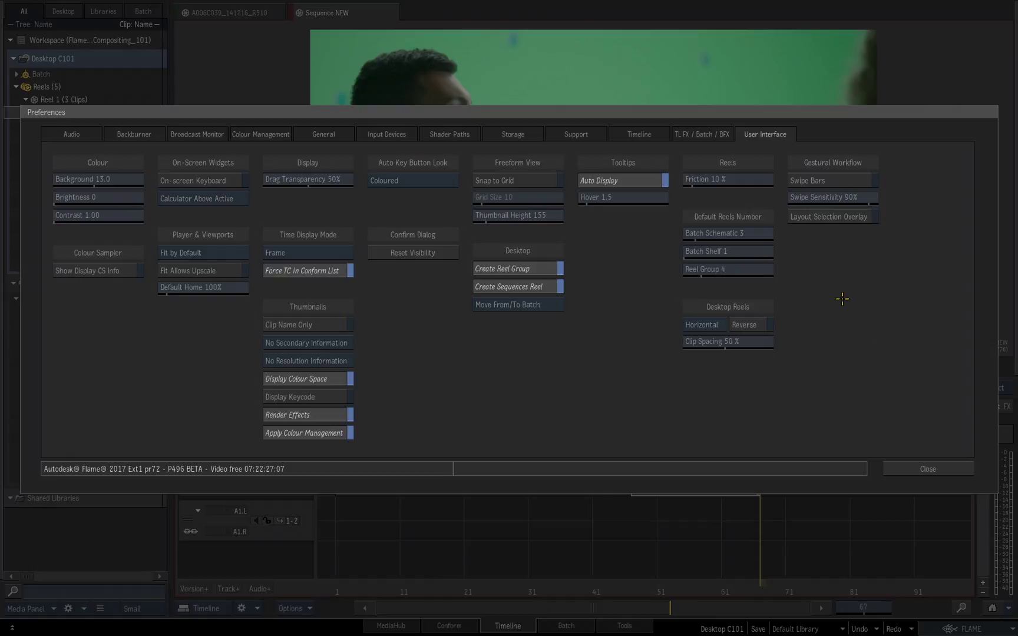
left_click(826, 179)
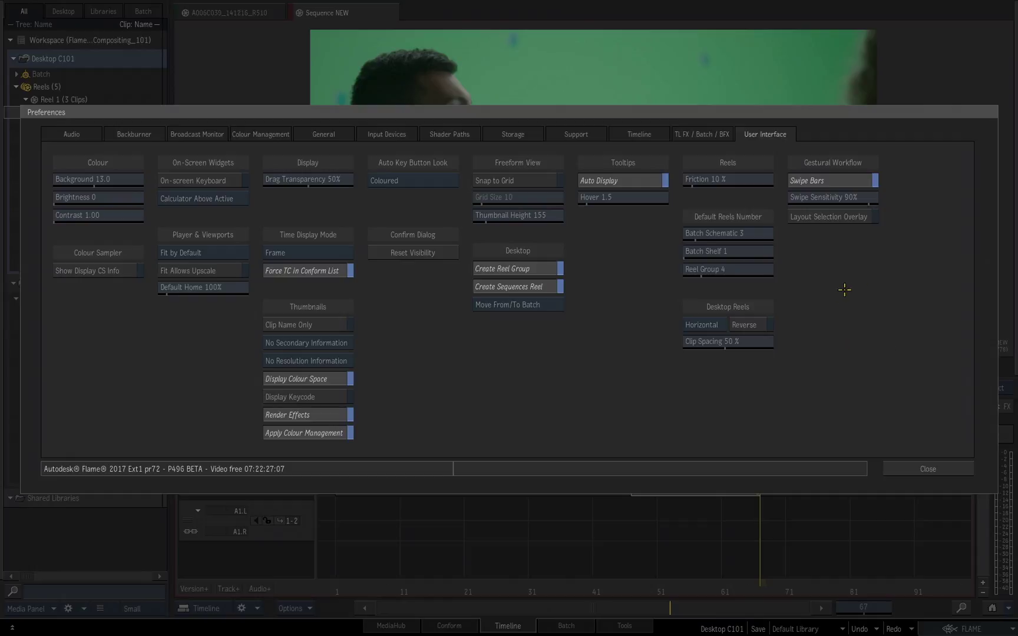
left_click(684, 131)
left_click(639, 134)
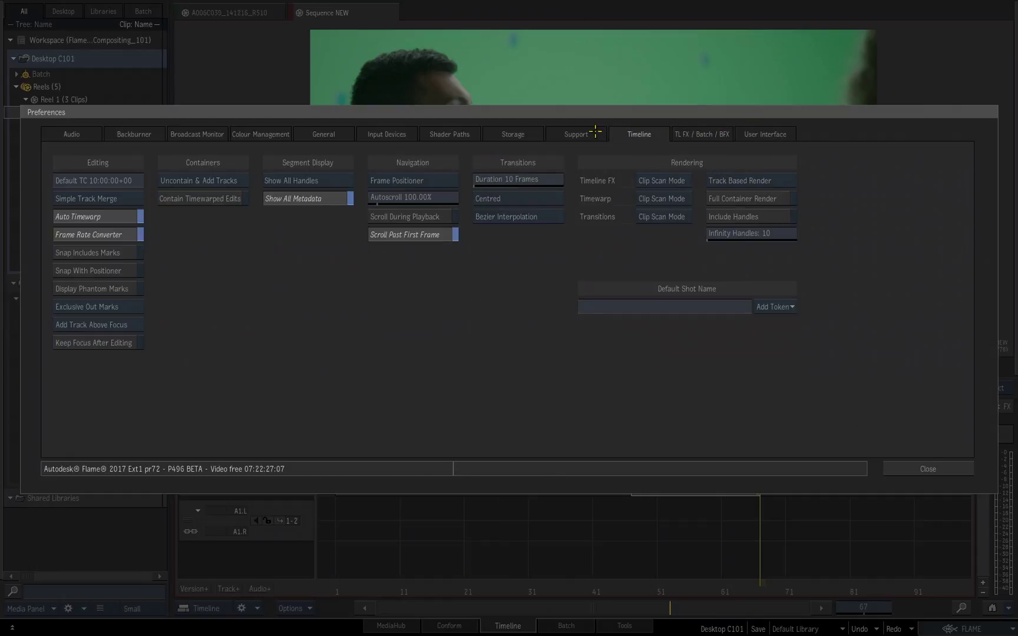
left_click(576, 134)
left_click(513, 134)
left_click(450, 135)
left_click(386, 134)
left_click(297, 135)
left_click(237, 134)
left_click(177, 134)
left_click(135, 135)
left_click(66, 134)
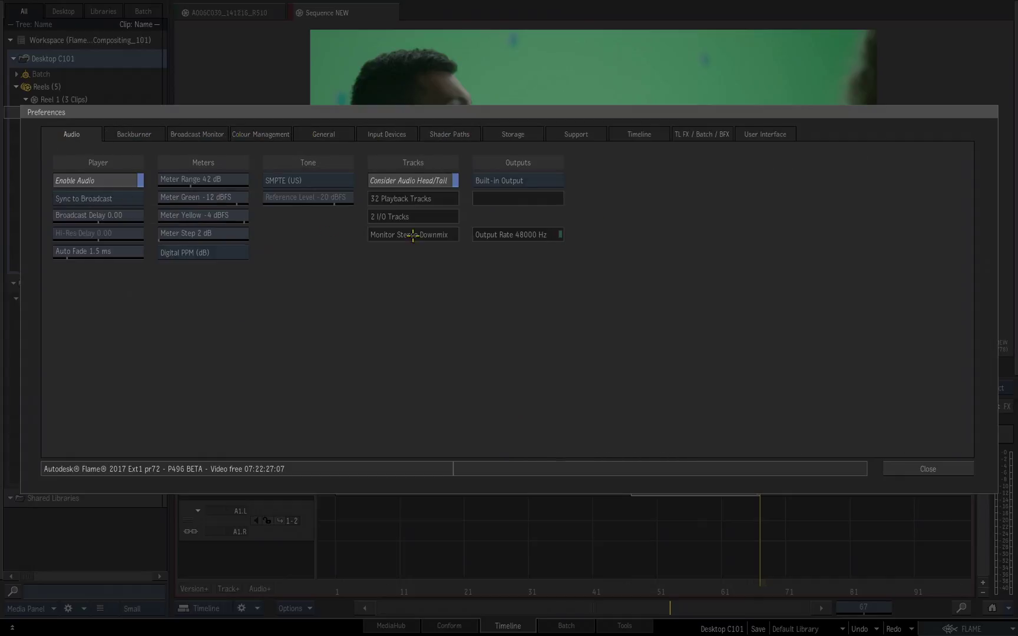
left_click(770, 131)
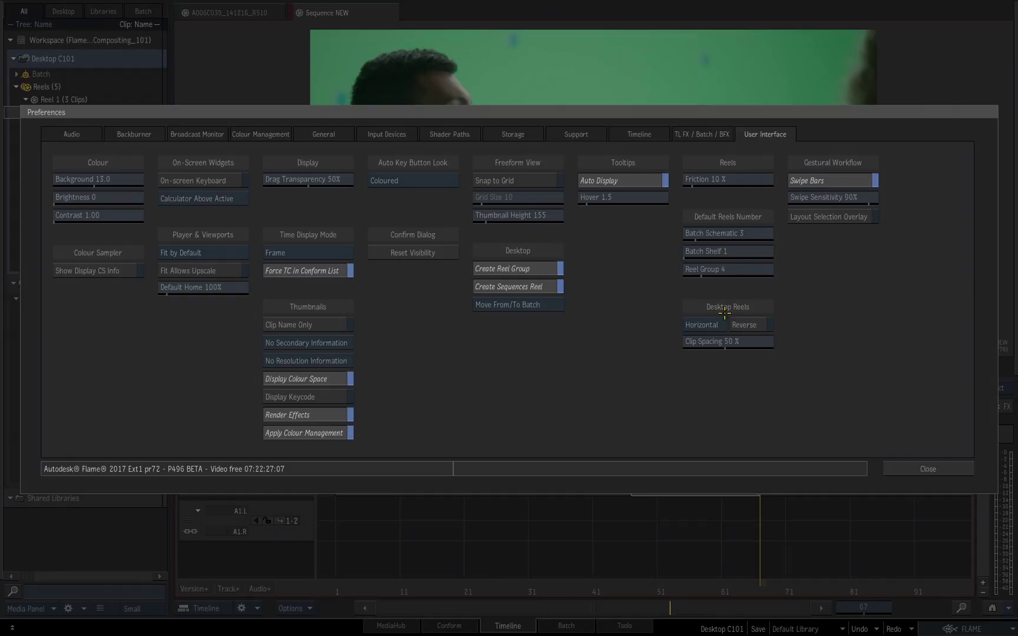
Step: Flip Desktop Reels to vertical and back, turn off Tooltips Auto Display, and close Preferences
left_click(693, 325)
left_click(720, 328)
left_click(626, 181)
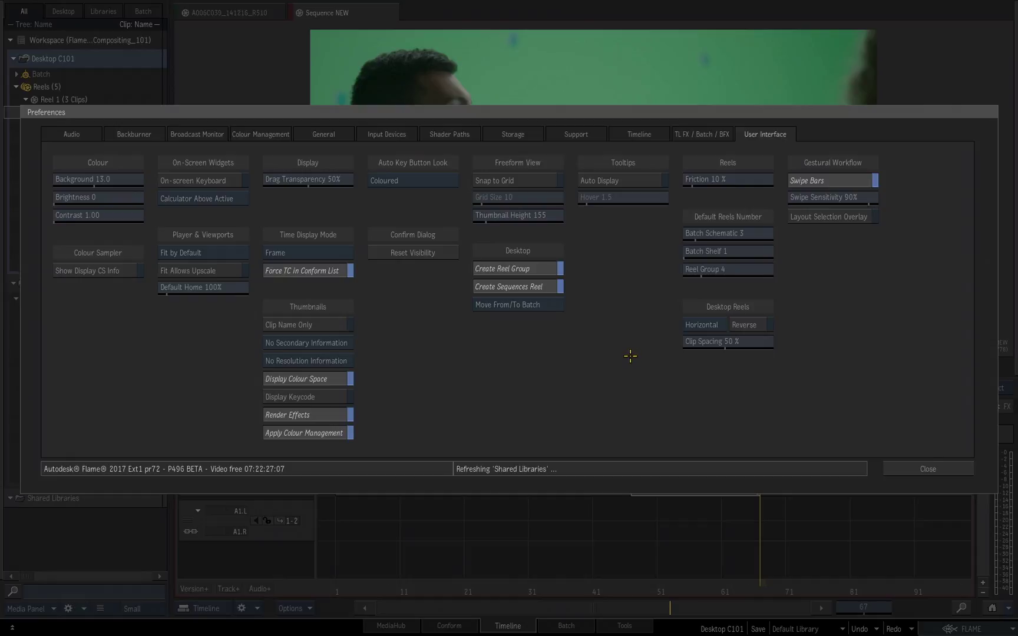
left_click(930, 470)
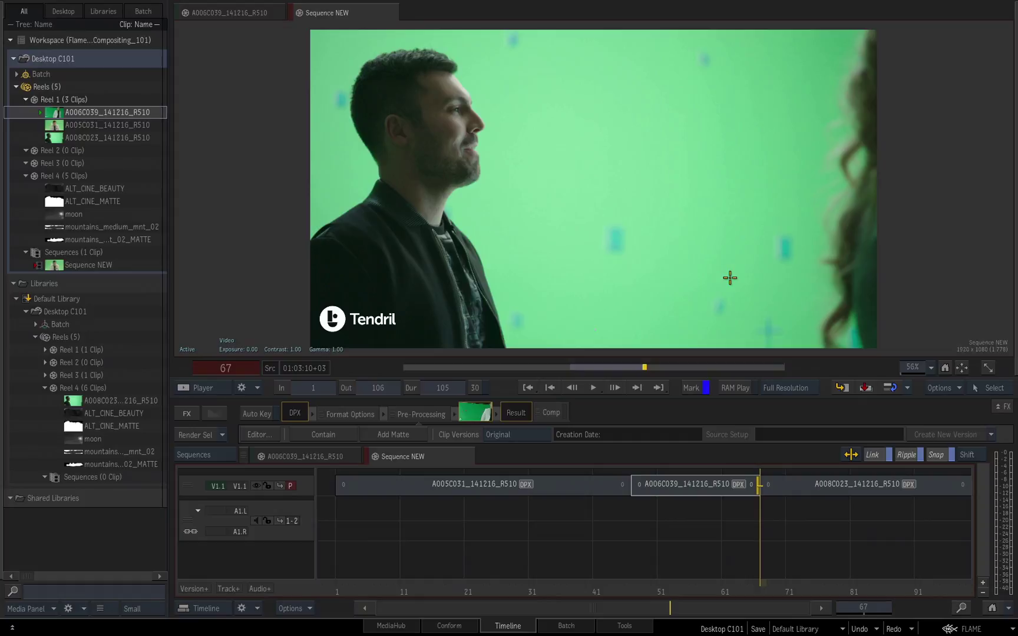
Step: Drag A006C039 out of Sequence NEW, undo with Ctrl+Z, then redo with Ctrl+R
left_click(684, 486)
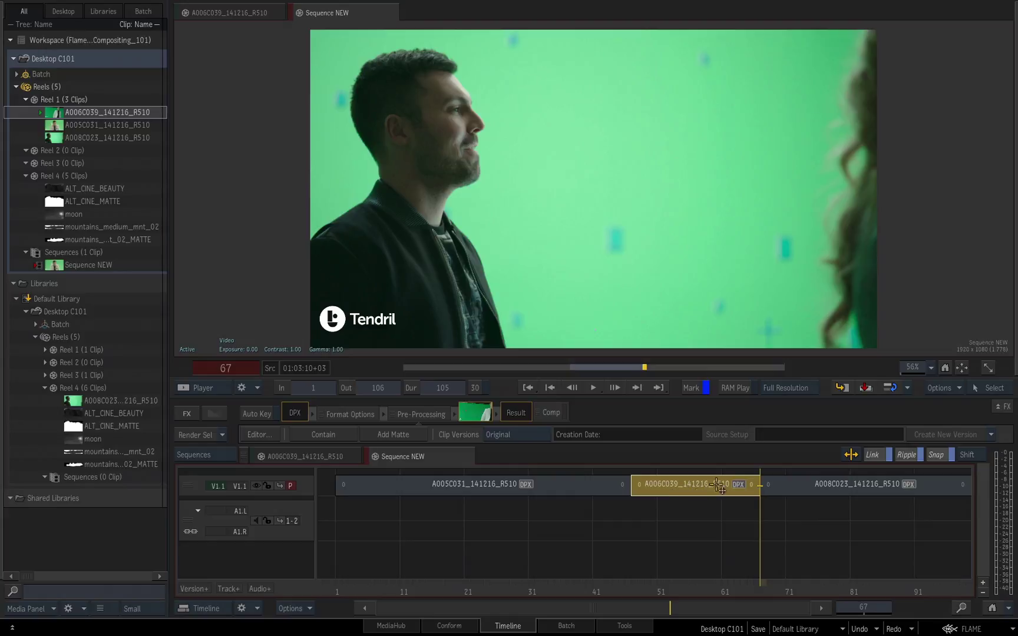
left_click_drag(692, 487, 720, 632)
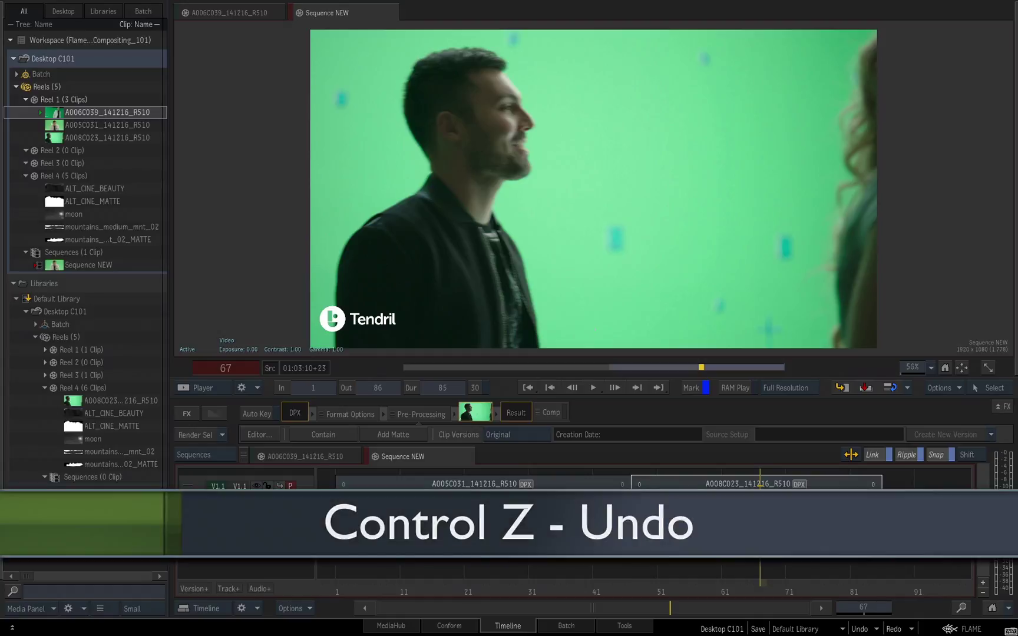
key("ctrl+z")
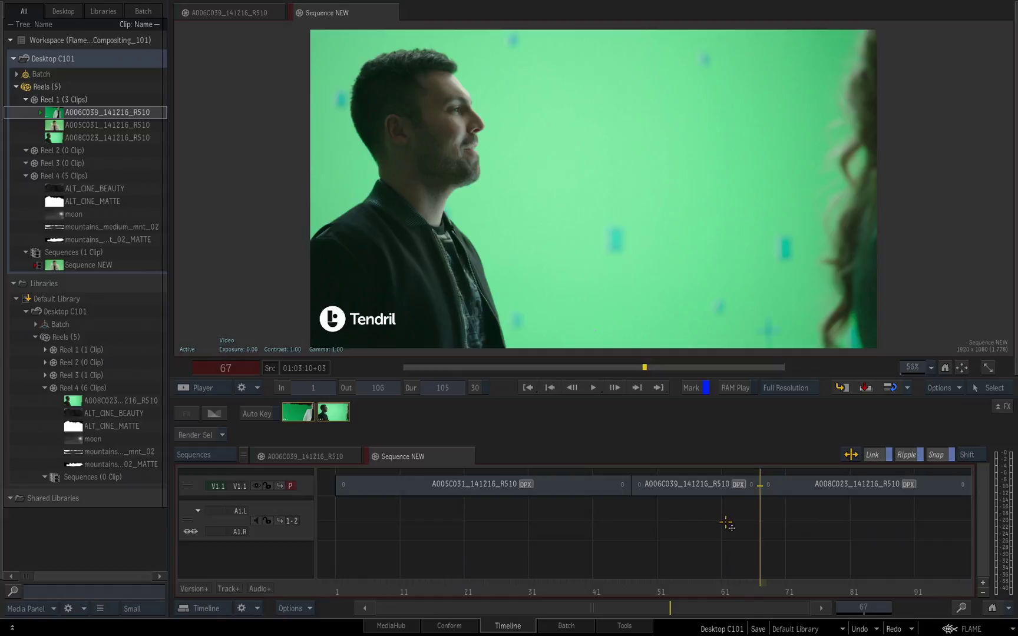
key("ctrl+r")
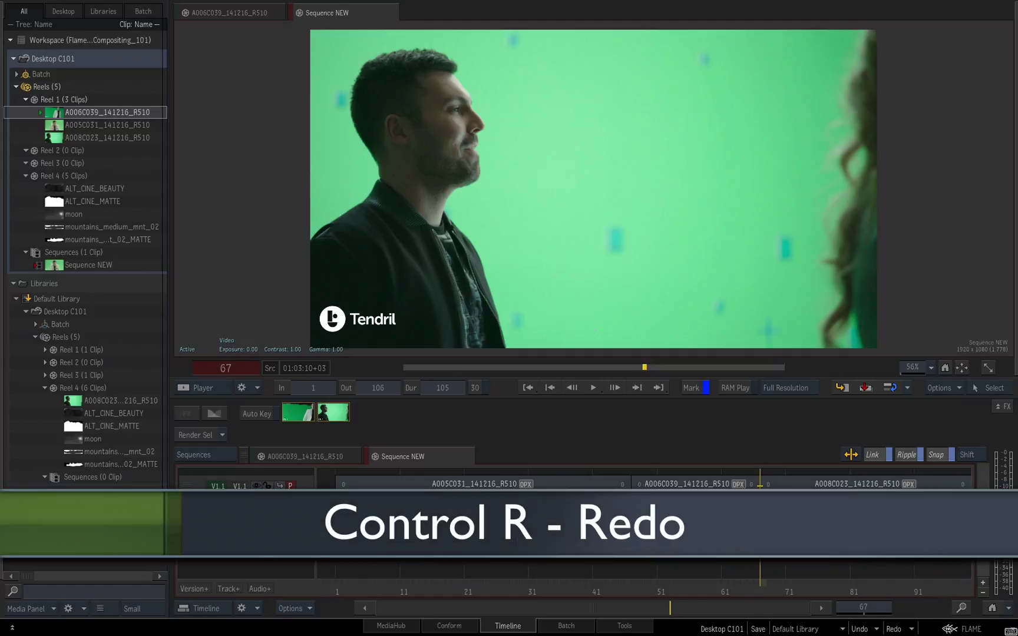
key("ctrl+r")
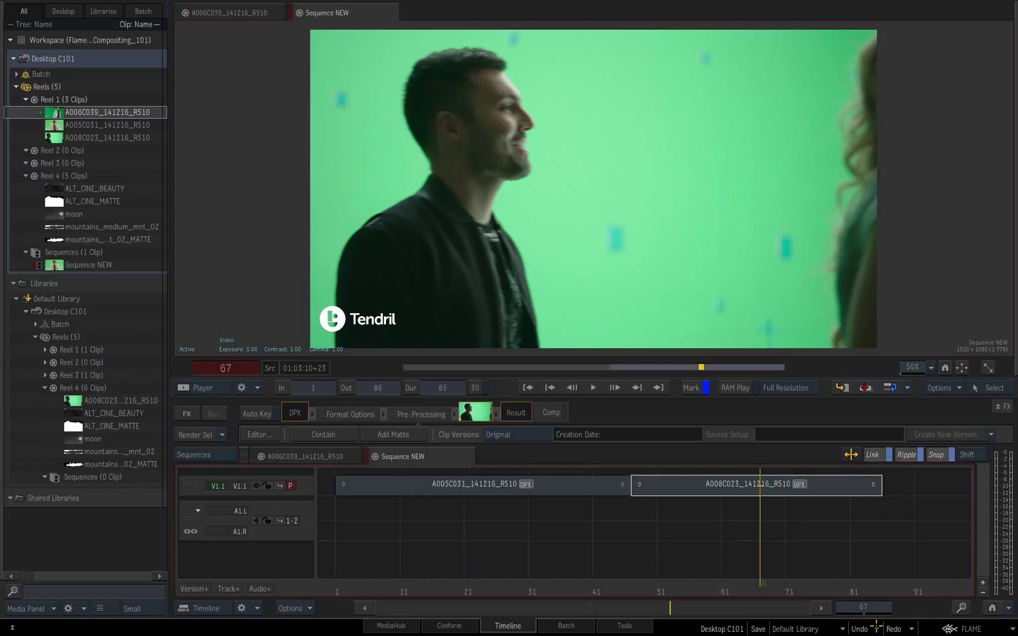
Step: Revert via the undo history to before the Extract & Move, then select A006C039
left_click(876, 628)
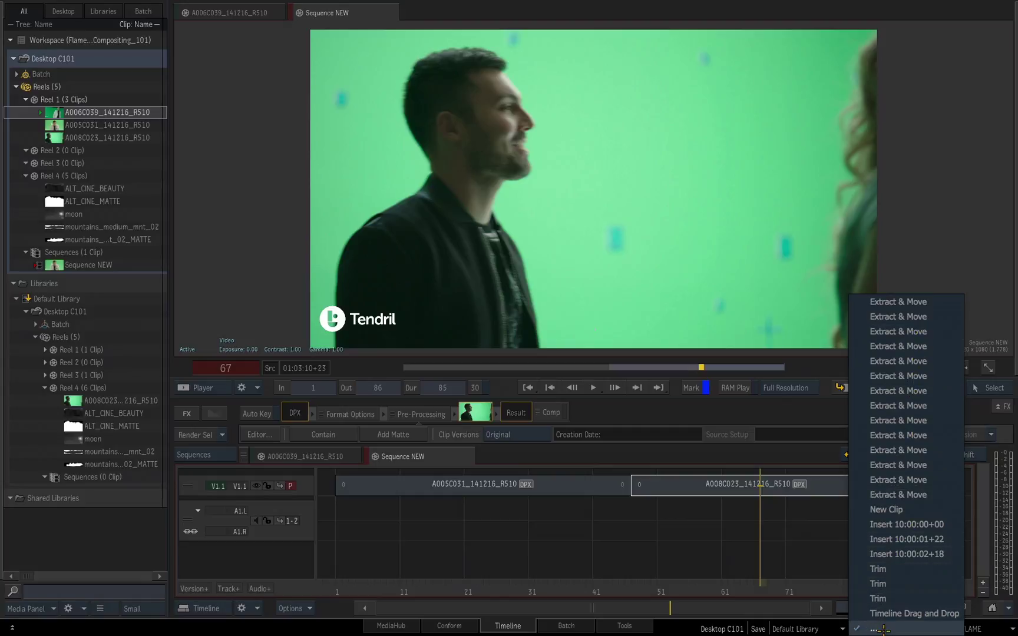
left_click(902, 613)
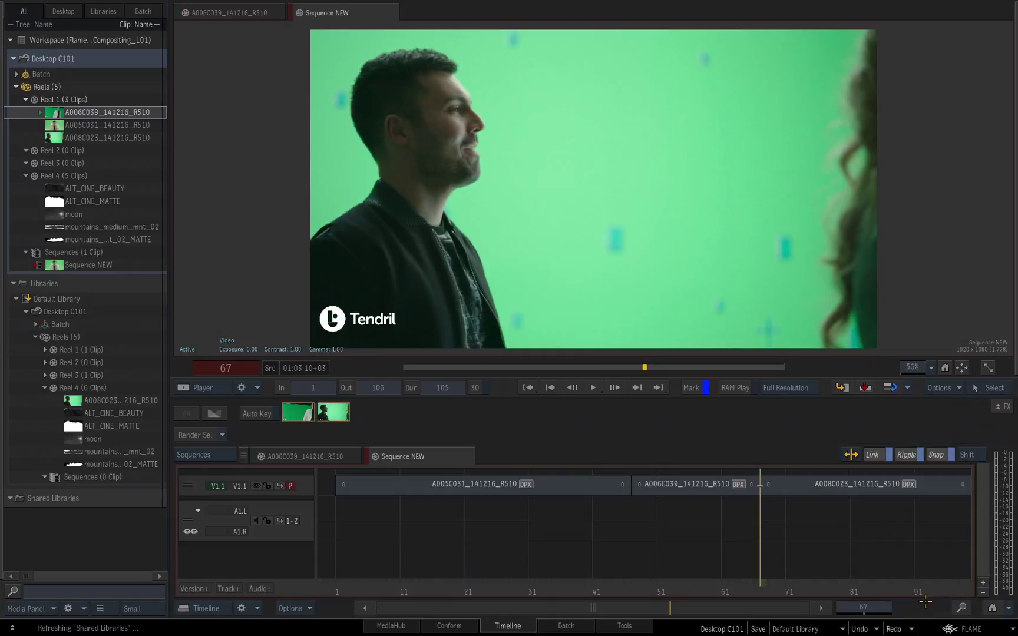
left_click(730, 589)
left_click(688, 485)
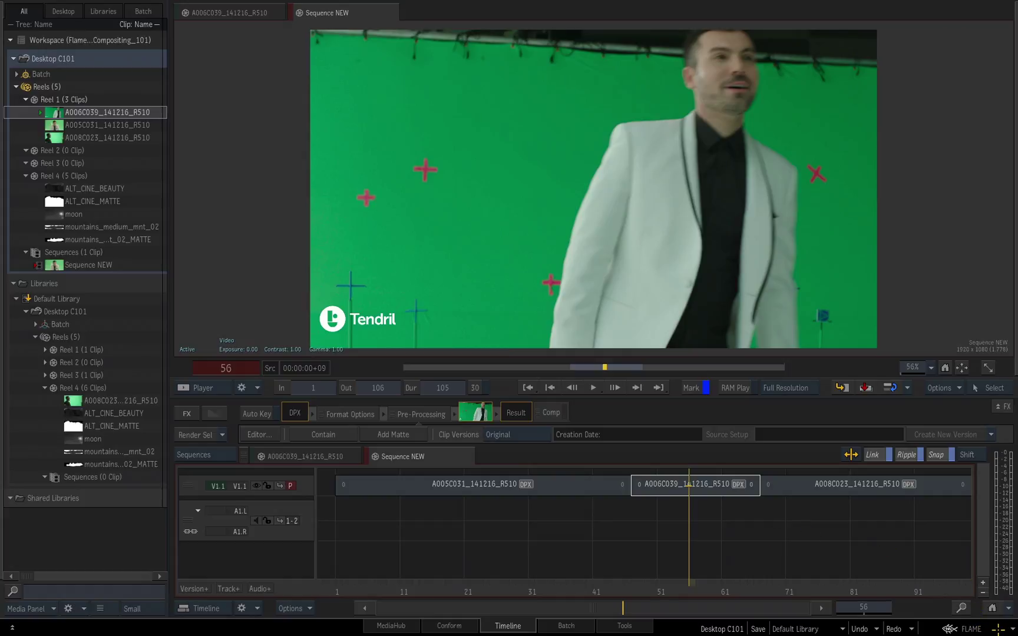
Step: Open the Keyboard Shortcuts editor from the FLAME menu and scroll its command list
left_click(1009, 629)
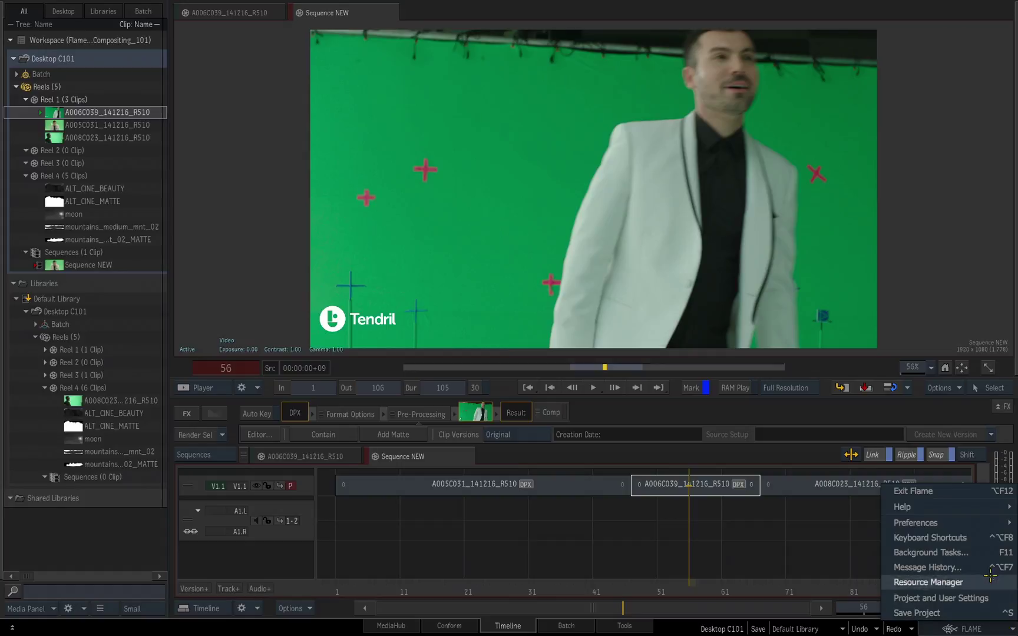
left_click(933, 537)
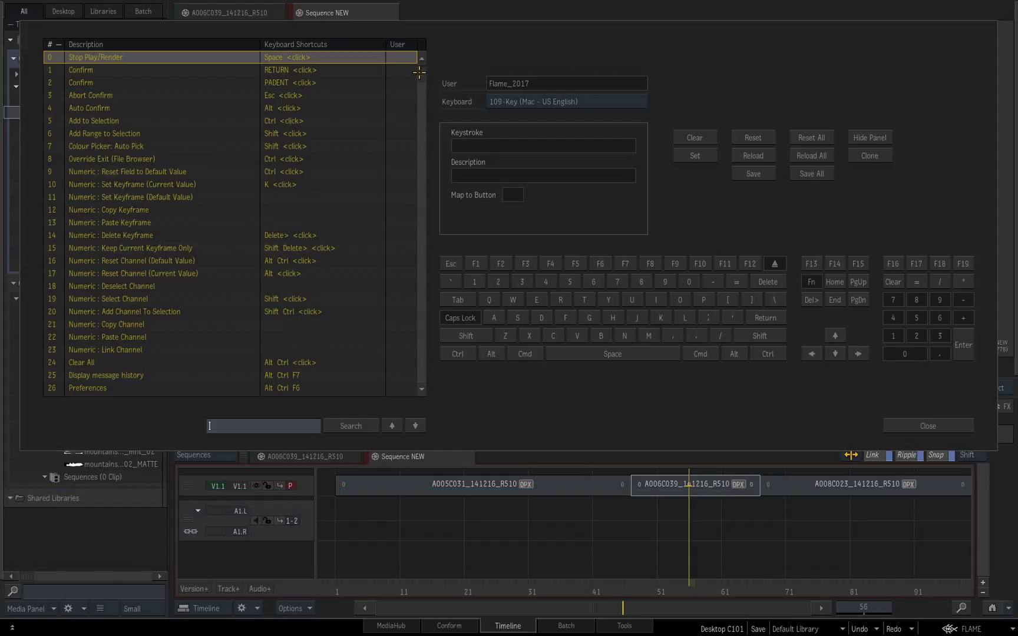
left_click_drag(422, 74, 476, 34)
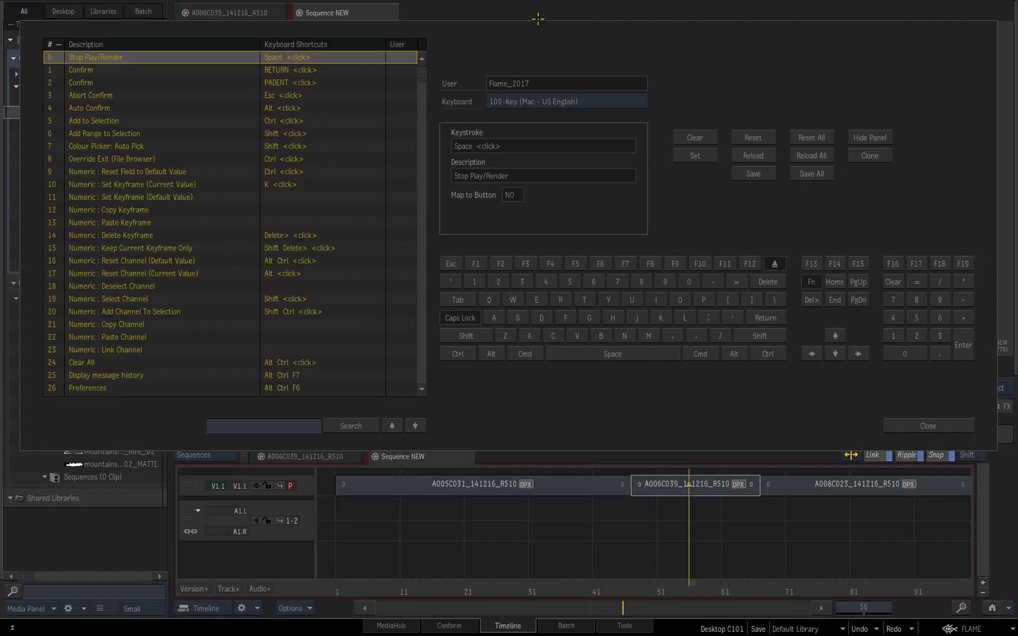
Step: Search for 'undo', load the Undo shortcut, and capture Command+Z as its new keystroke
left_click(231, 424)
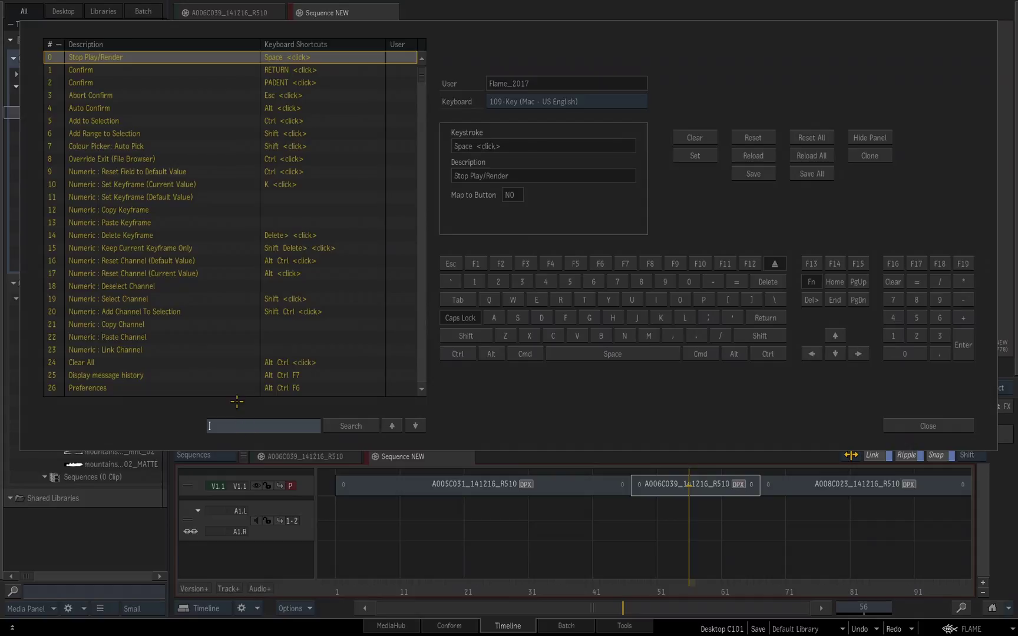
type("undo")
left_click(350, 426)
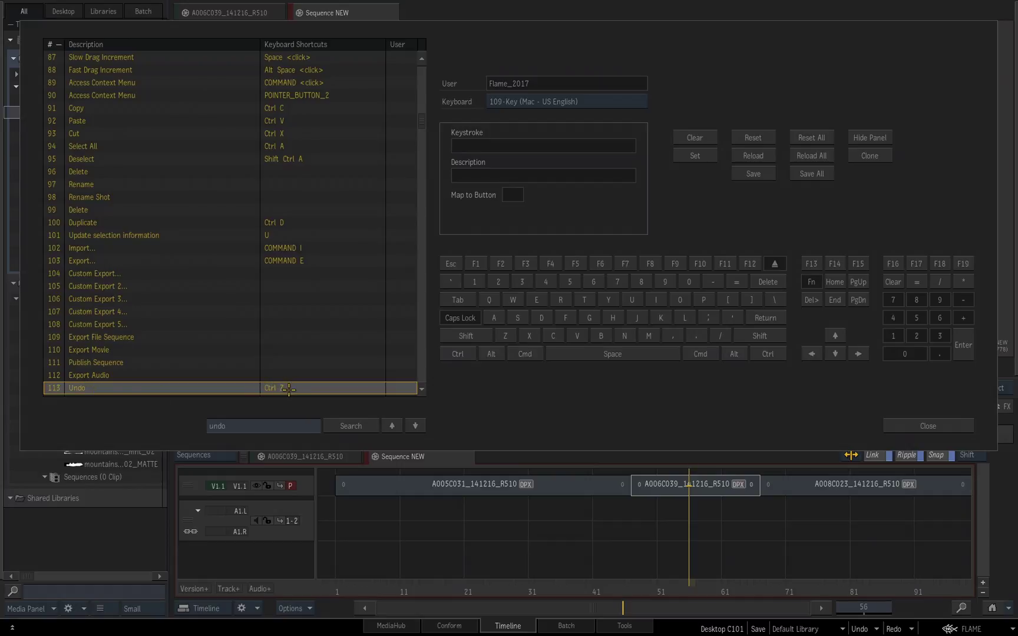
left_click(290, 389)
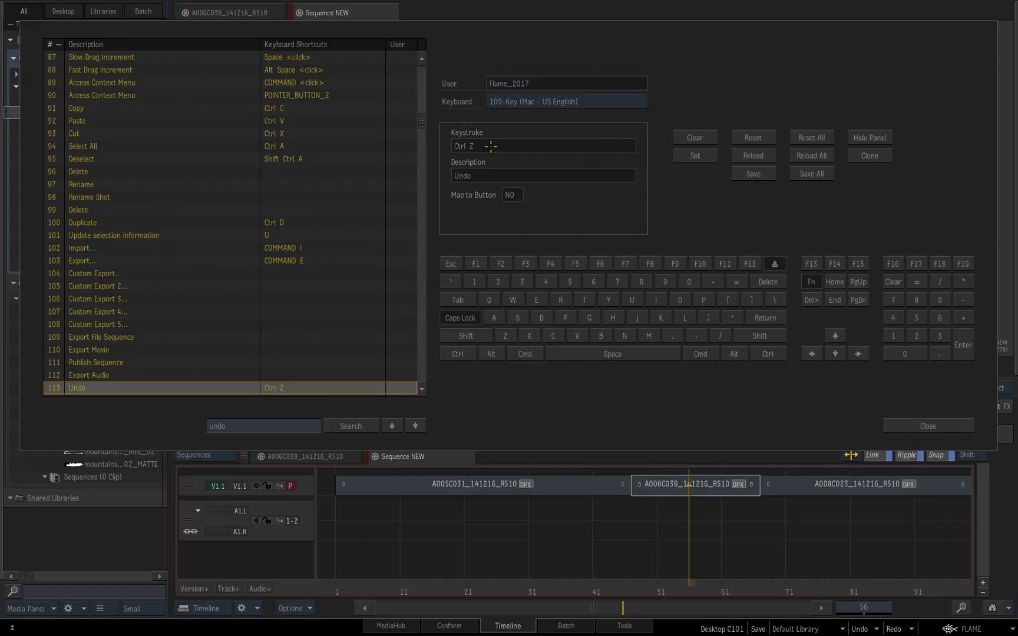
key("super")
key("super+z")
Step: Apply COMMAND Z to Undo for all modules, then confirm saving all shortcuts
left_click(695, 156)
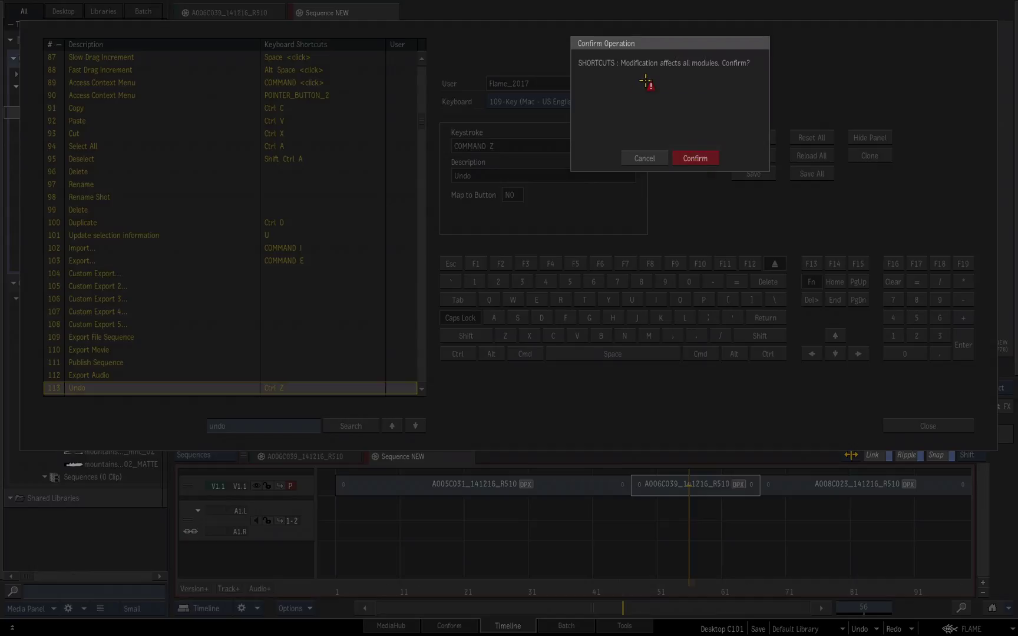
left_click(697, 158)
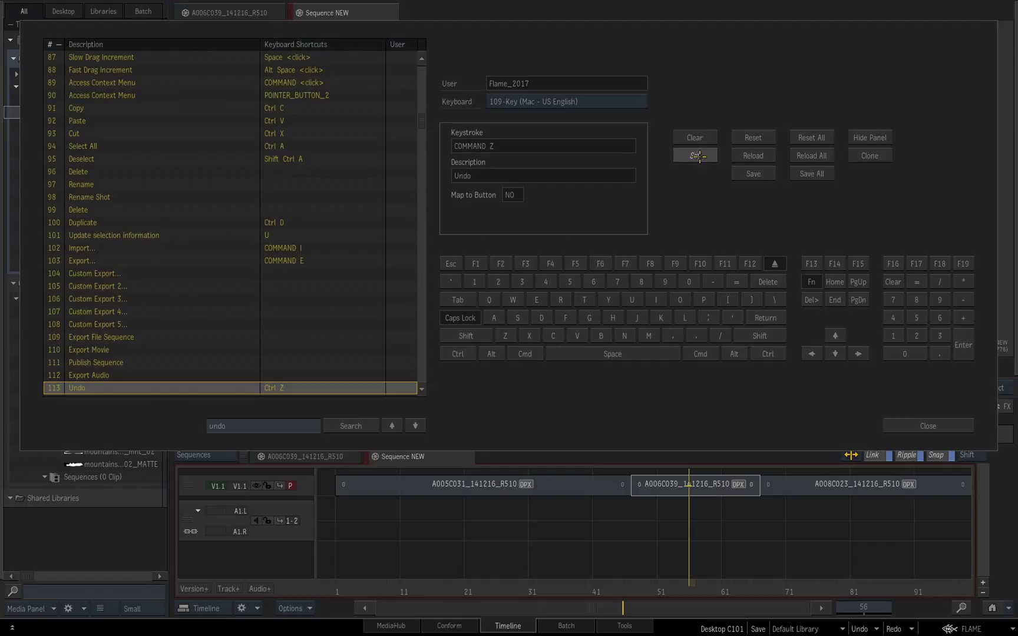
left_click(810, 173)
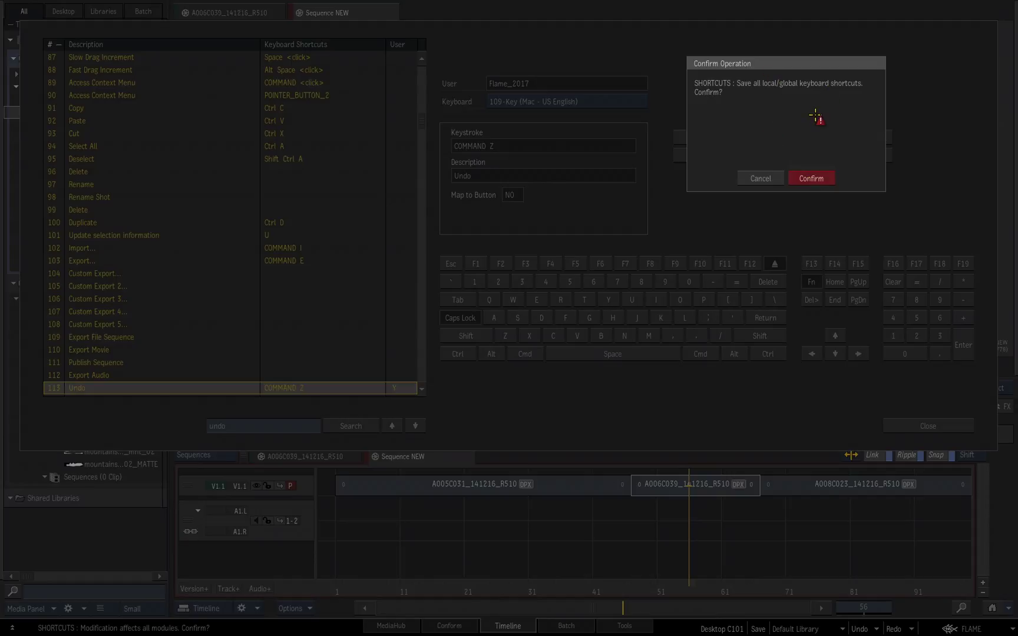
left_click(812, 177)
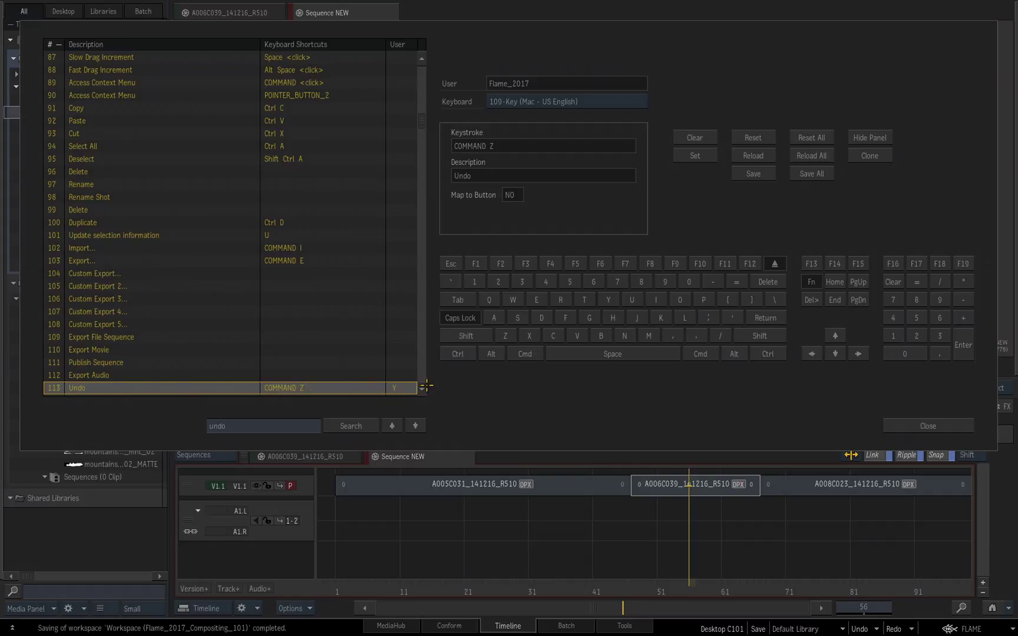
left_click(397, 388)
Step: Close the shortcut editor, delete A006C039 from the timeline, then undo the deletion
left_click(928, 427)
left_click(710, 484)
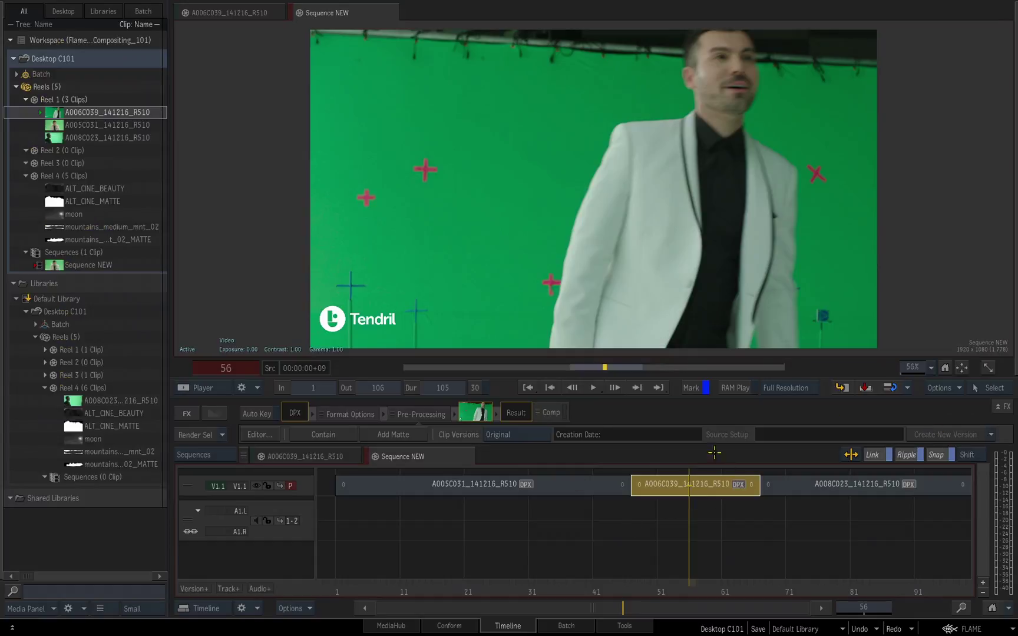
key("Delete")
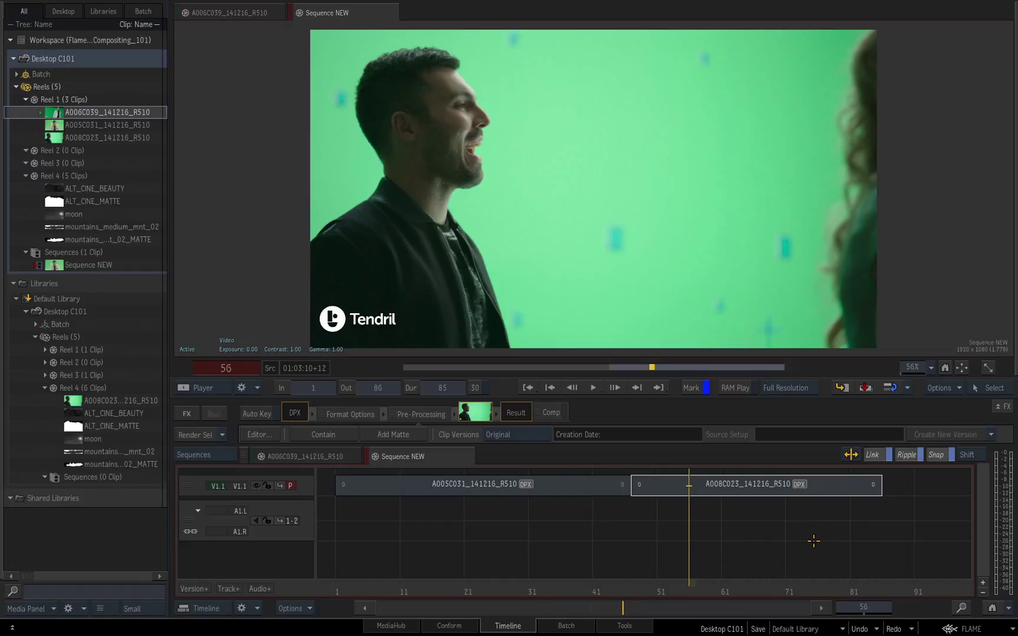
key("Insert")
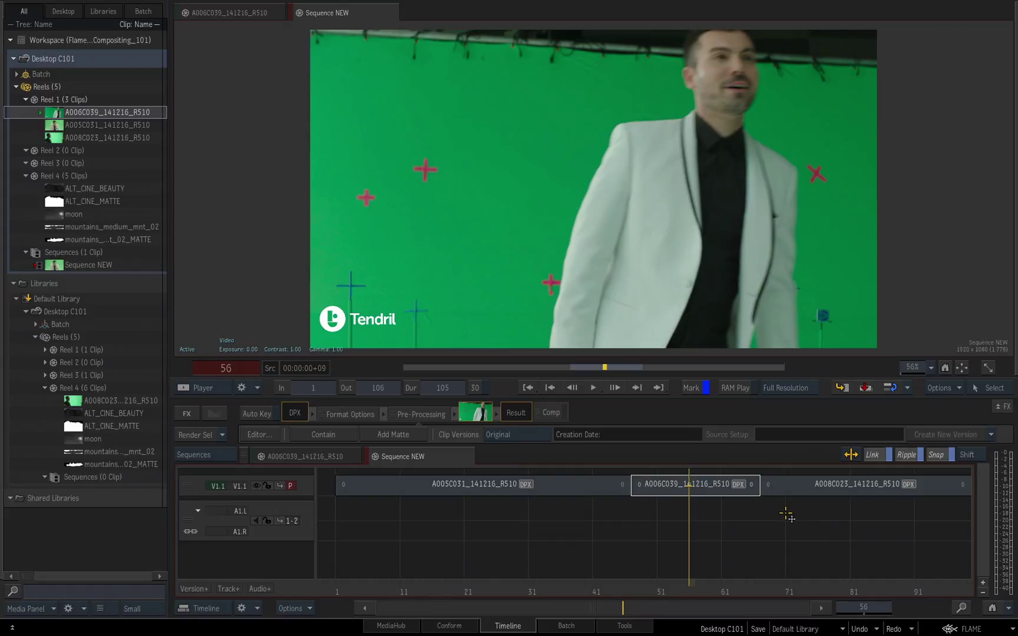
Step: Search the shortcut editor for 'undo', confirm Reset All to factory defaults, and search again
left_click(972, 627)
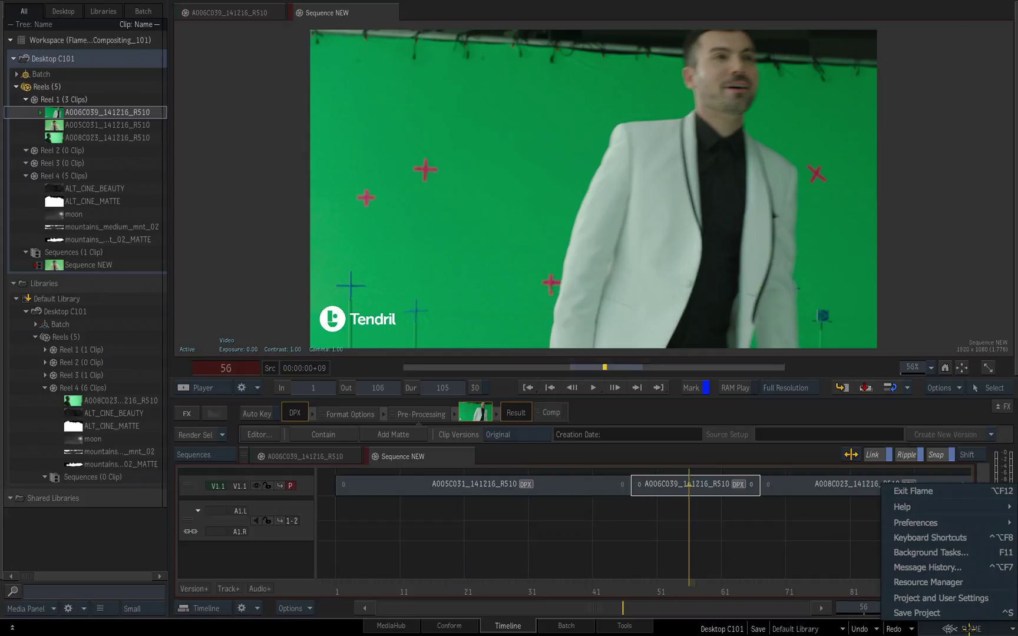
left_click(948, 537)
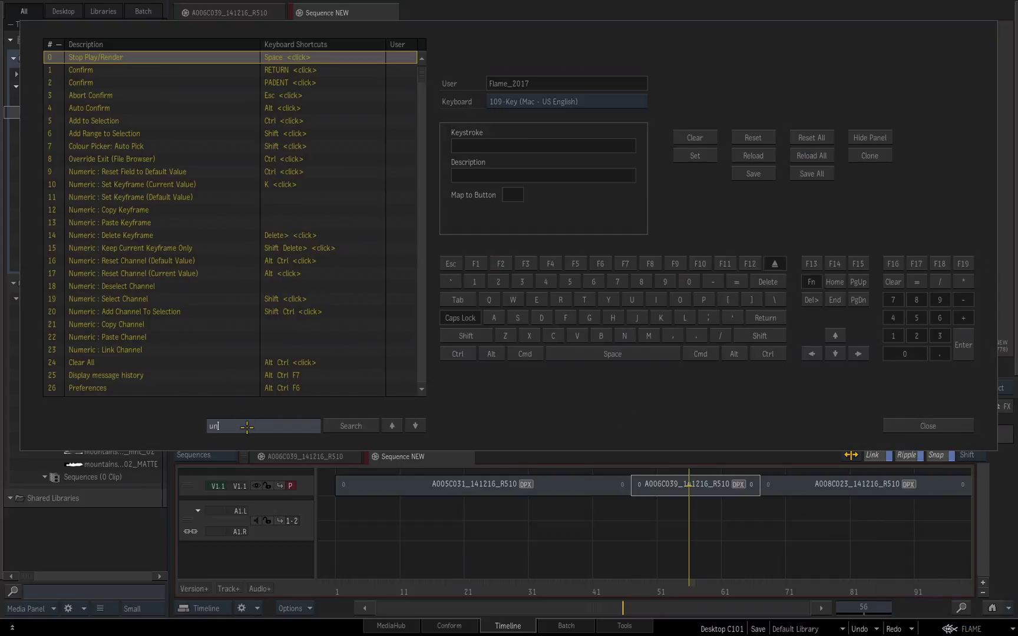
type("undo")
key("Return")
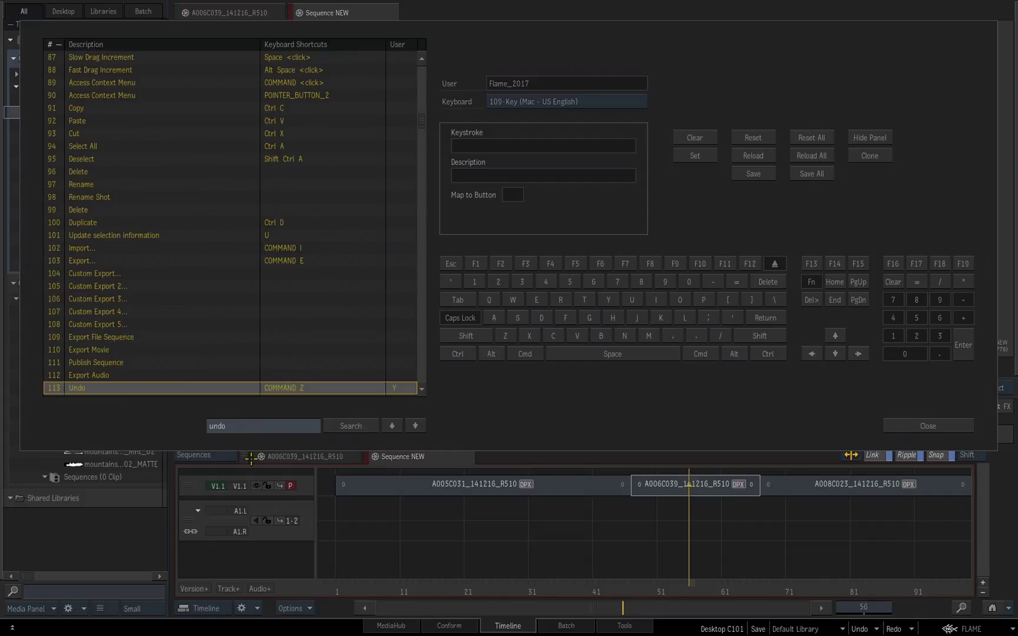
left_click(808, 137)
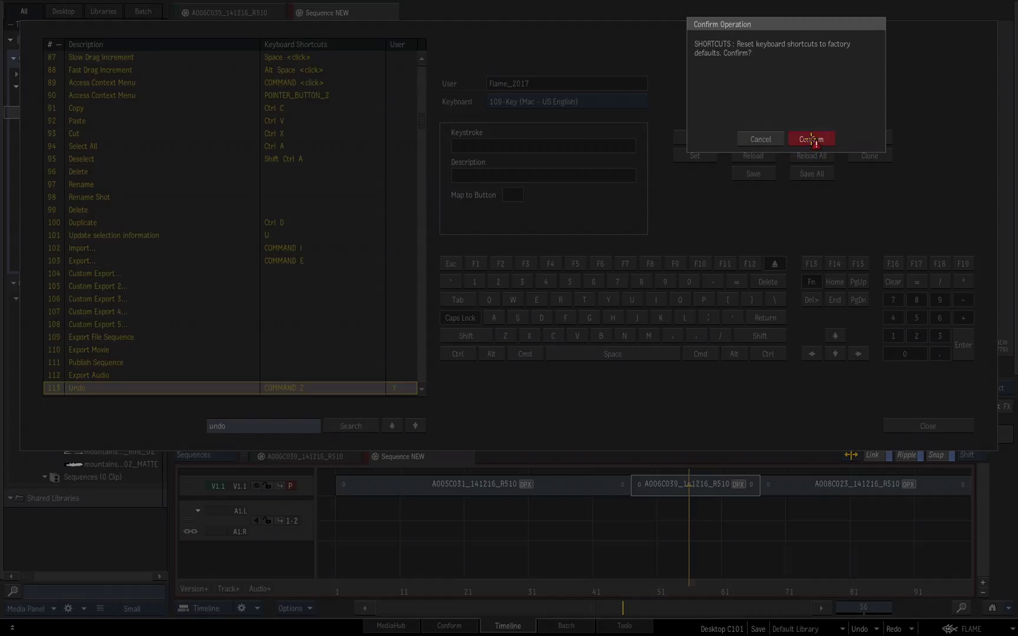
left_click(812, 138)
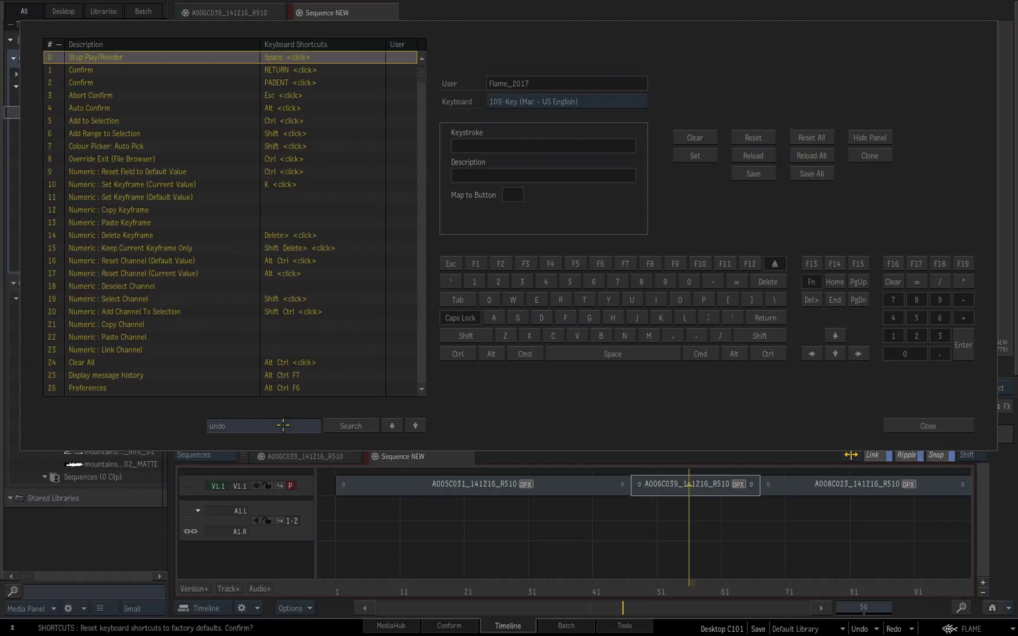
left_click(351, 426)
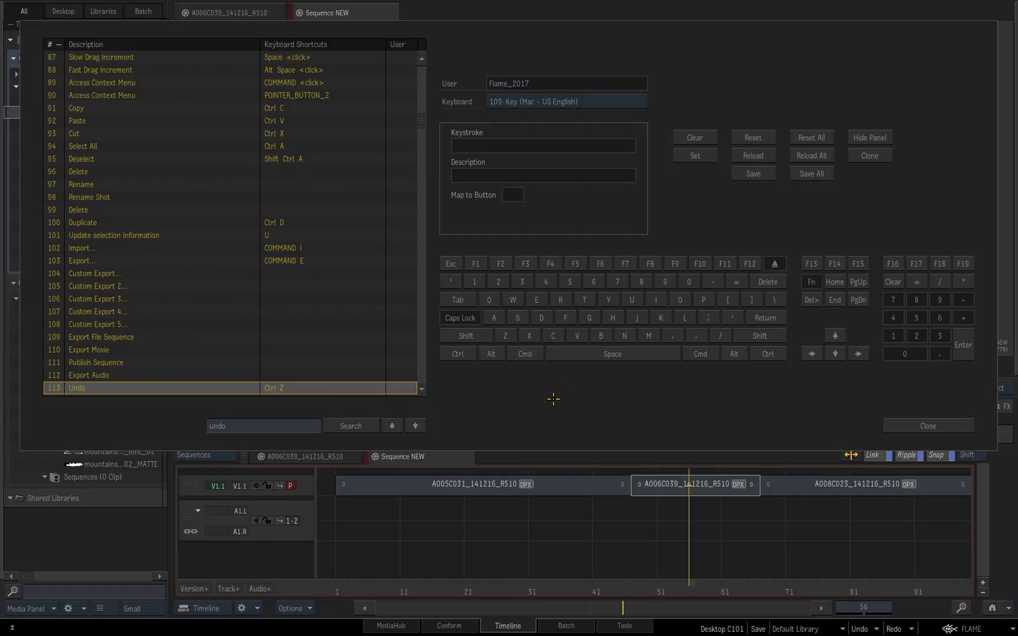
Step: Search the shortcut list for 'delete' and load the Delete command at row 96
left_click(252, 425)
type("delete")
left_click(355, 426)
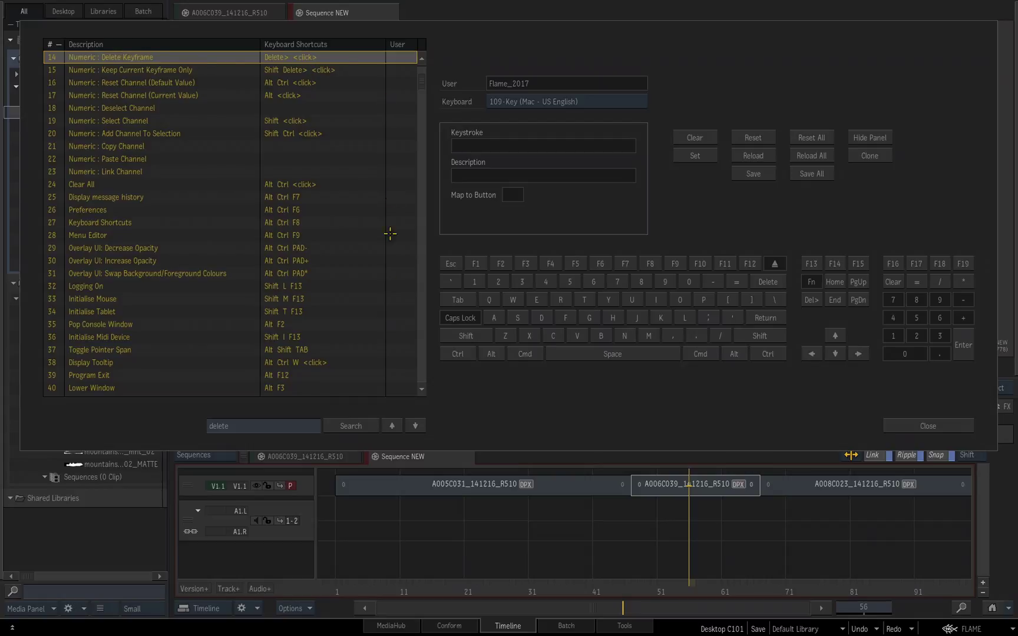
left_click(416, 425)
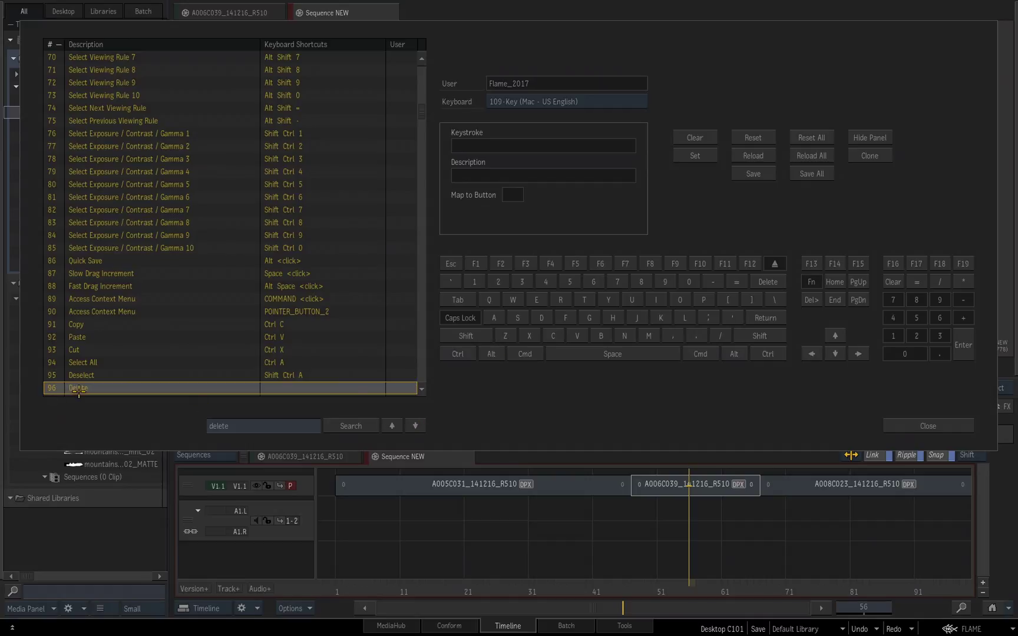
left_click(292, 388)
Step: Close the Keyboard Shortcuts editor and select clip A006C039 in Sequence NEW's timeline
left_click(927, 426)
left_click(670, 484)
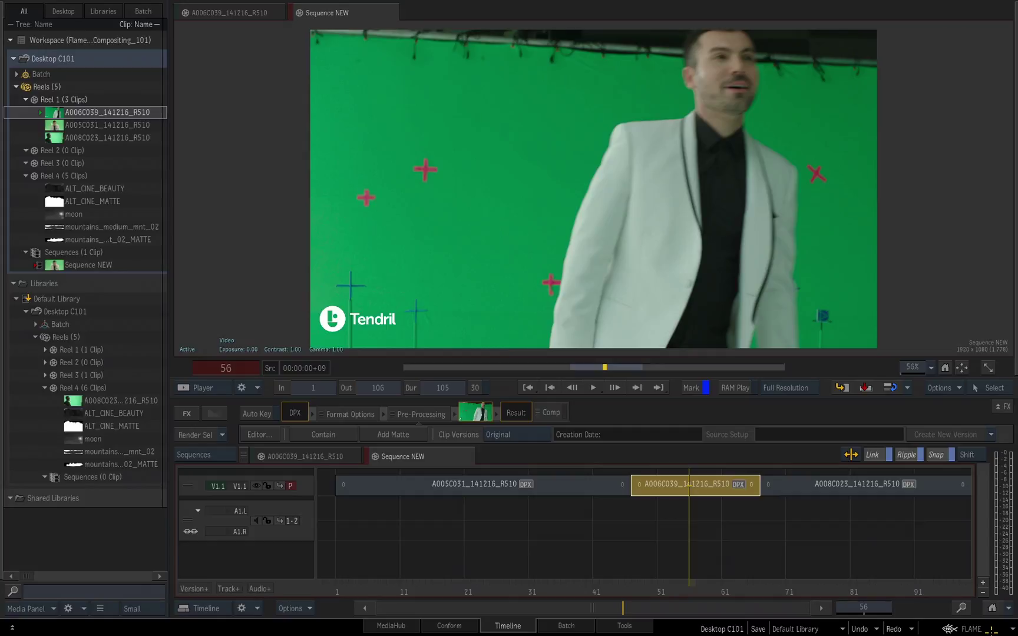
Step: Reopen Keyboard Shortcuts from the FLAME menu and load the Delete command found by searching 'delete'
left_click(966, 629)
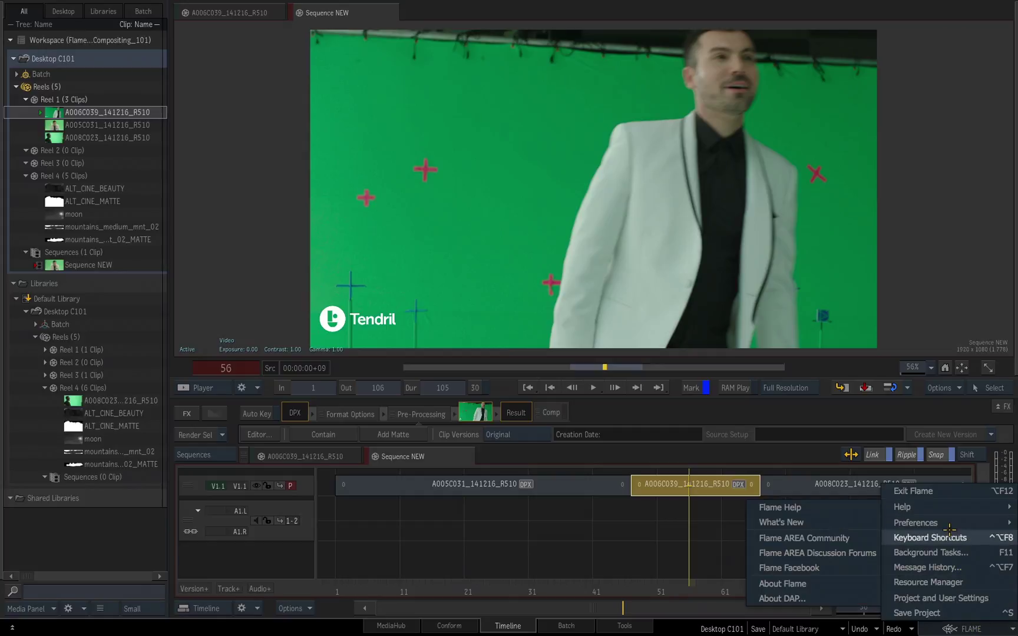
left_click(945, 537)
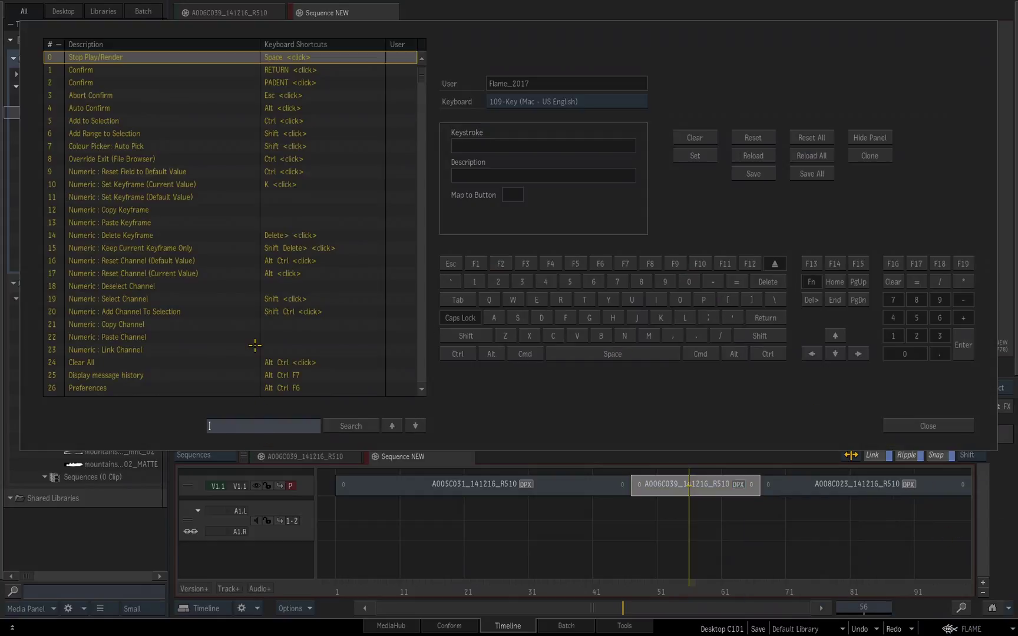
type("delete")
left_click(351, 424)
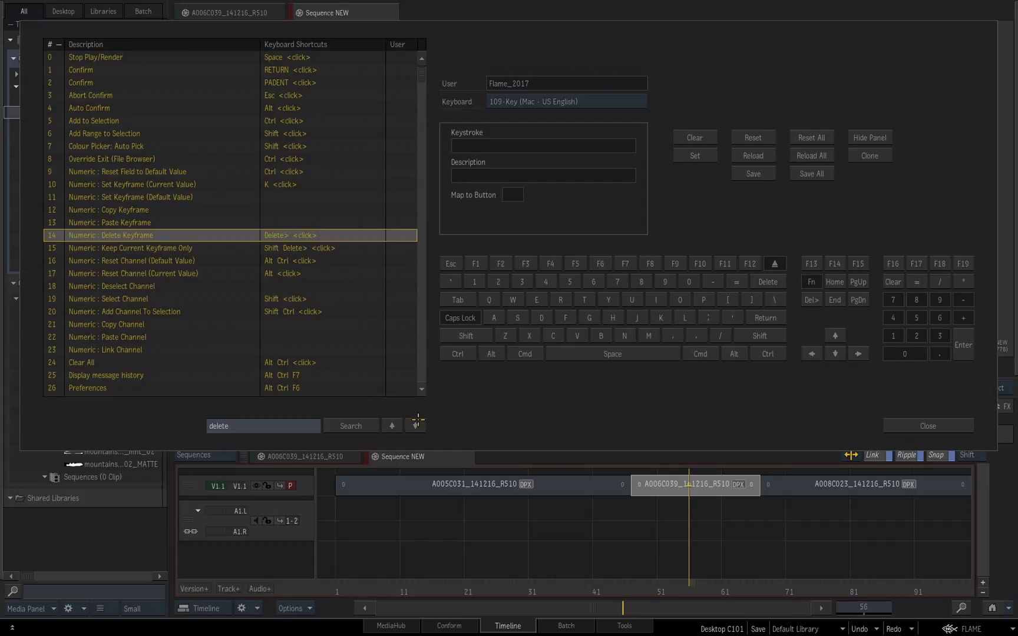
left_click(415, 425)
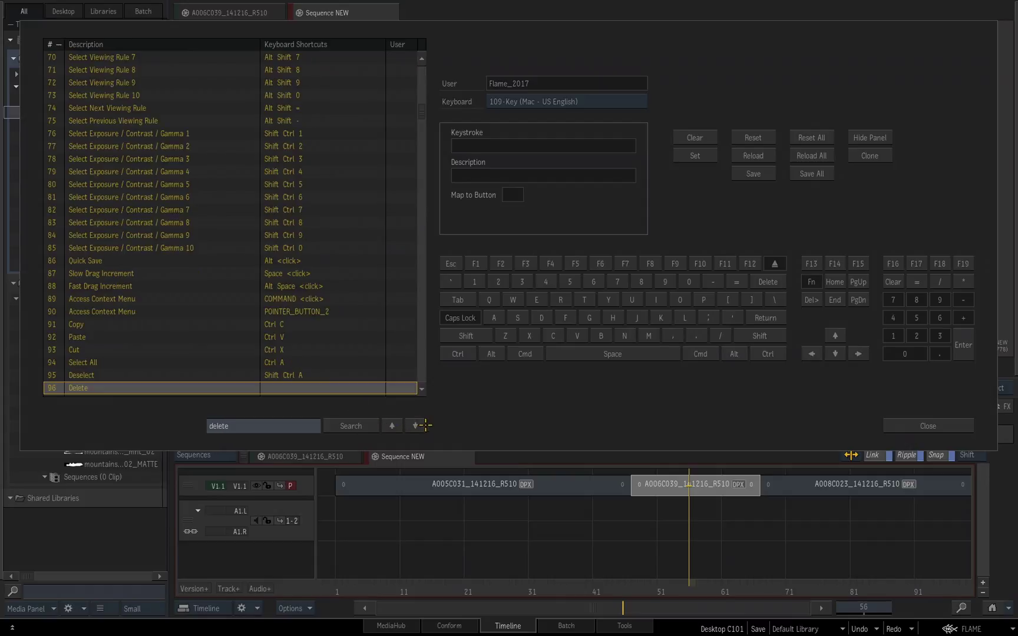
left_click(299, 388)
Step: Assign the DELETE keystroke to the Delete command for all modules
left_click(481, 144)
key("Delete")
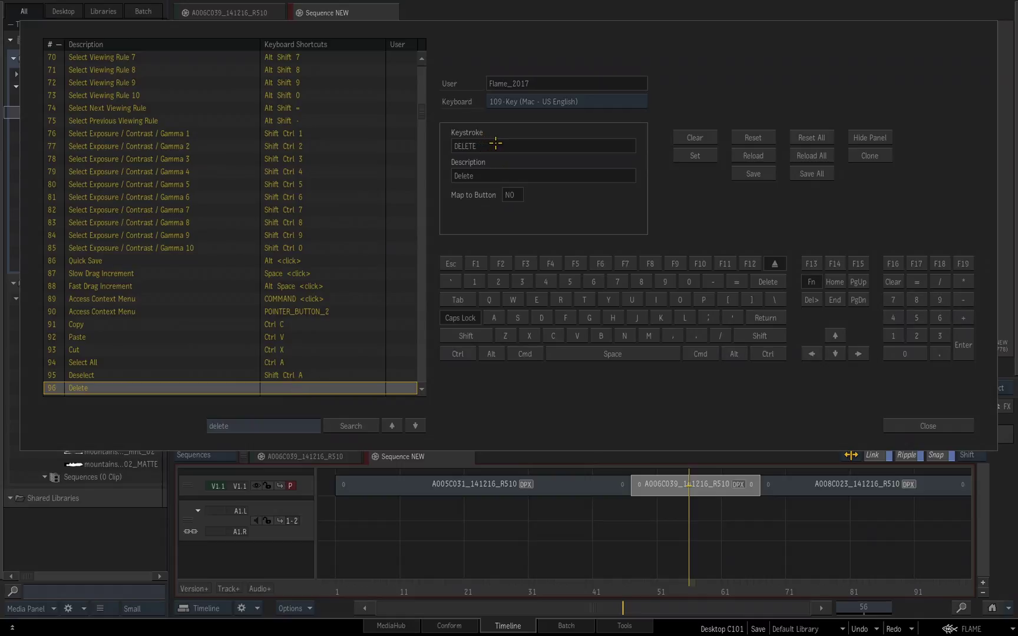
left_click(693, 156)
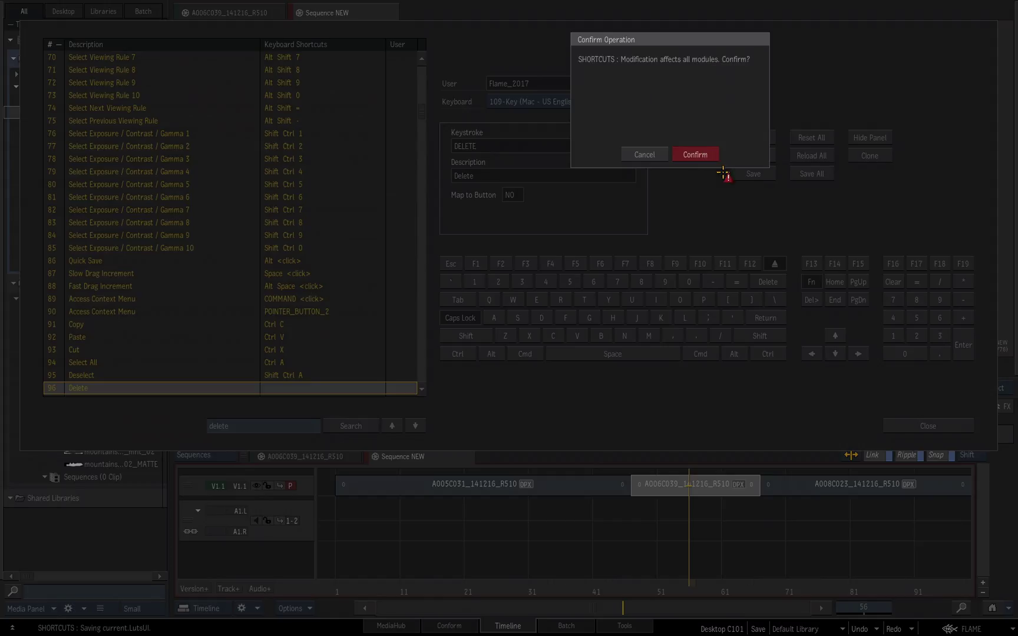
left_click(706, 154)
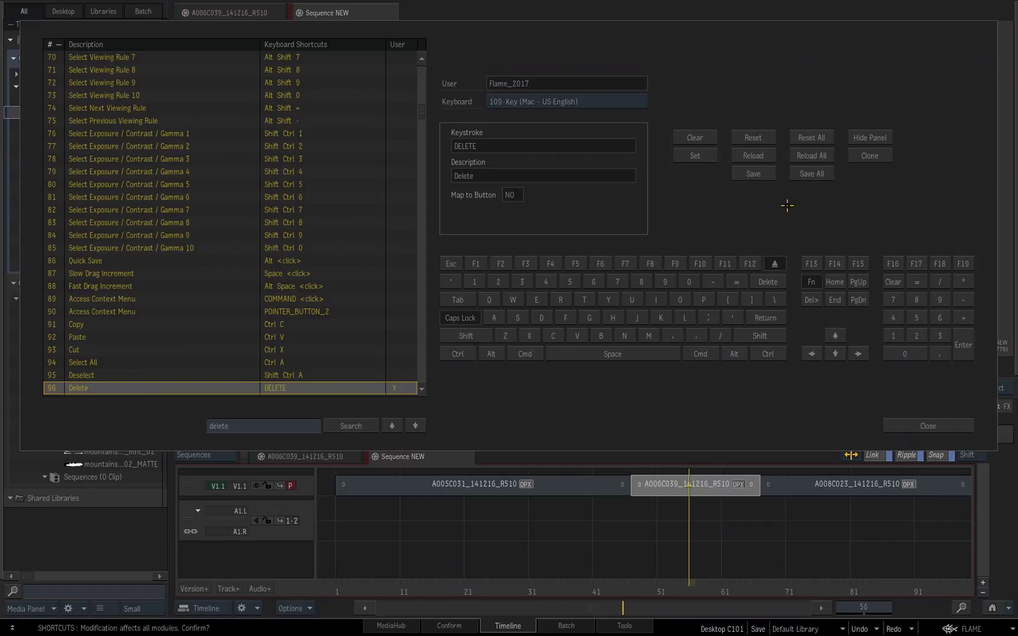
Step: Save all keyboard shortcuts and close the shortcut editor
left_click(811, 174)
left_click(821, 179)
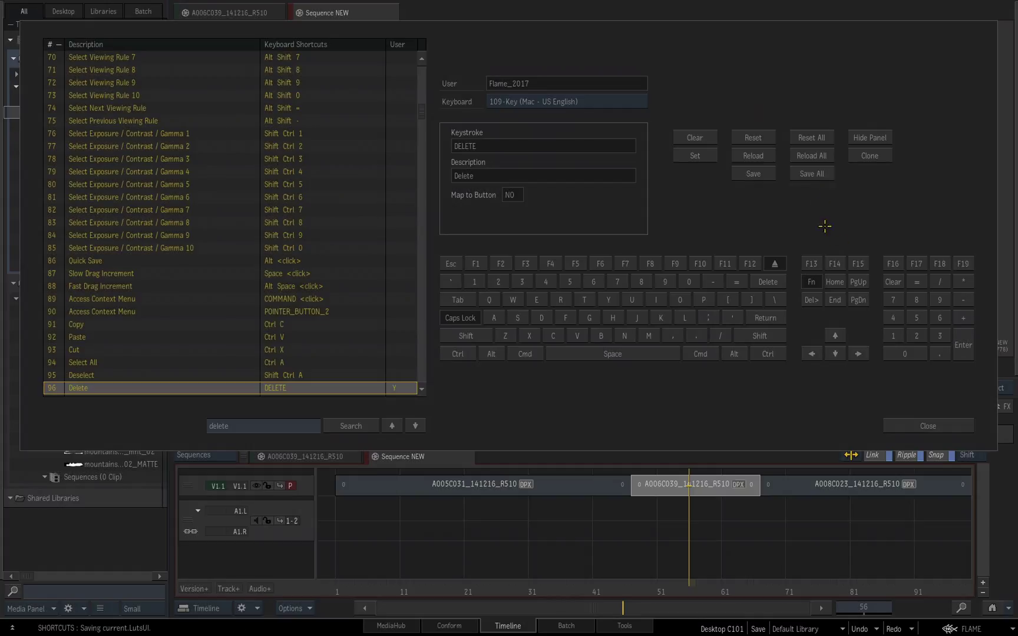
left_click(920, 430)
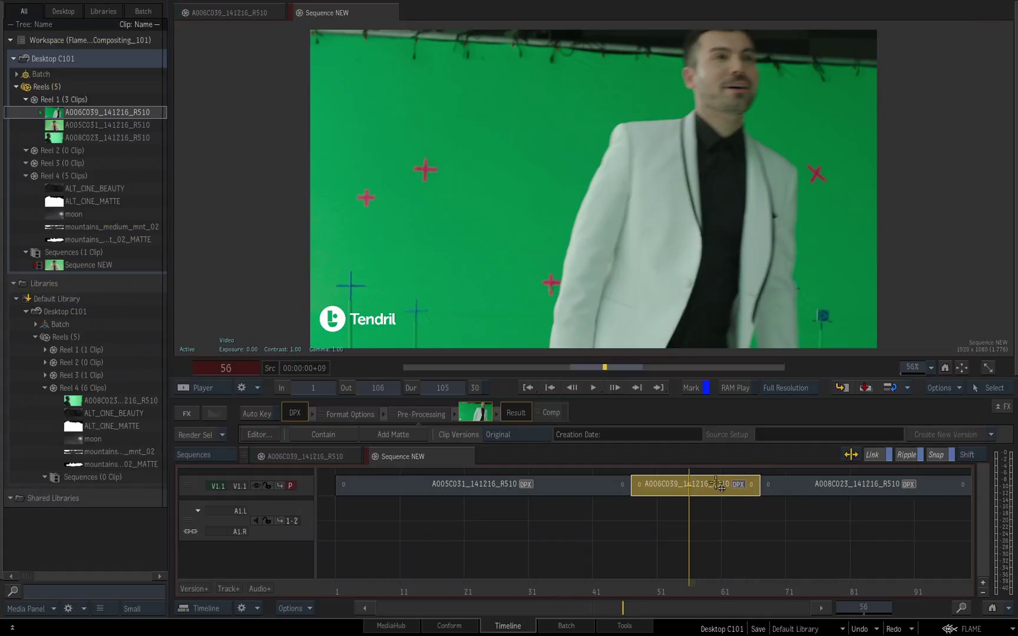
Step: Delete clip A006C039 and undo with Ctrl+Z twice, then collapse Reels and expand Batch
key("Delete")
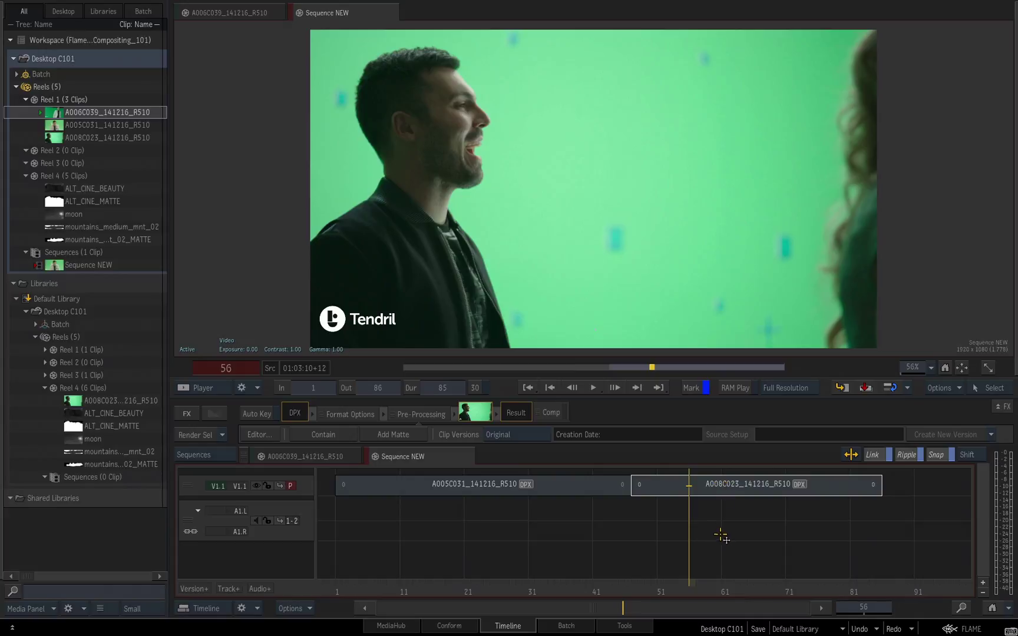
key("ctrl+z")
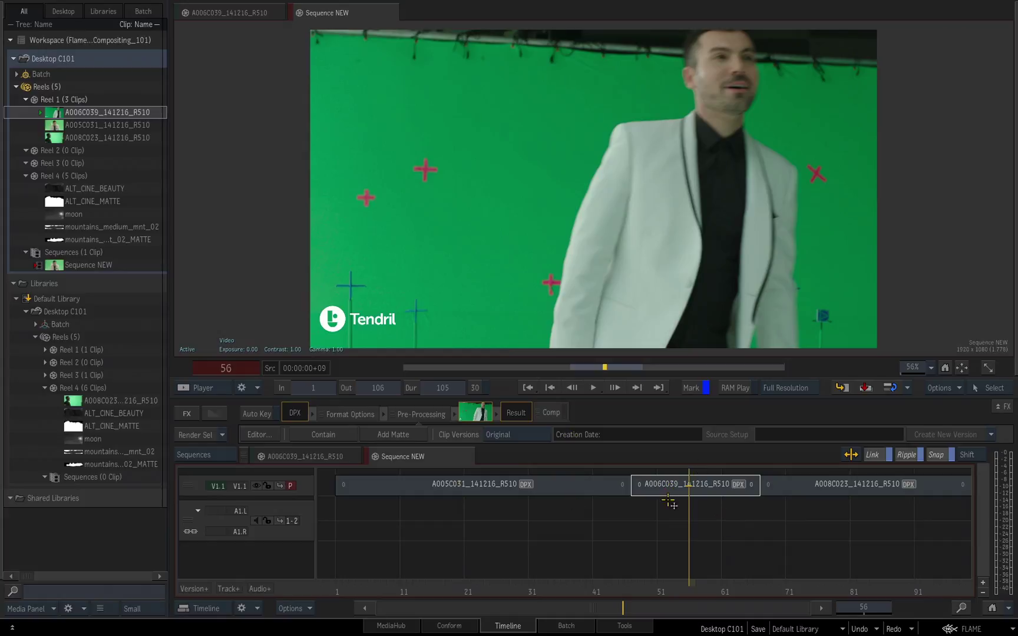
key("Delete")
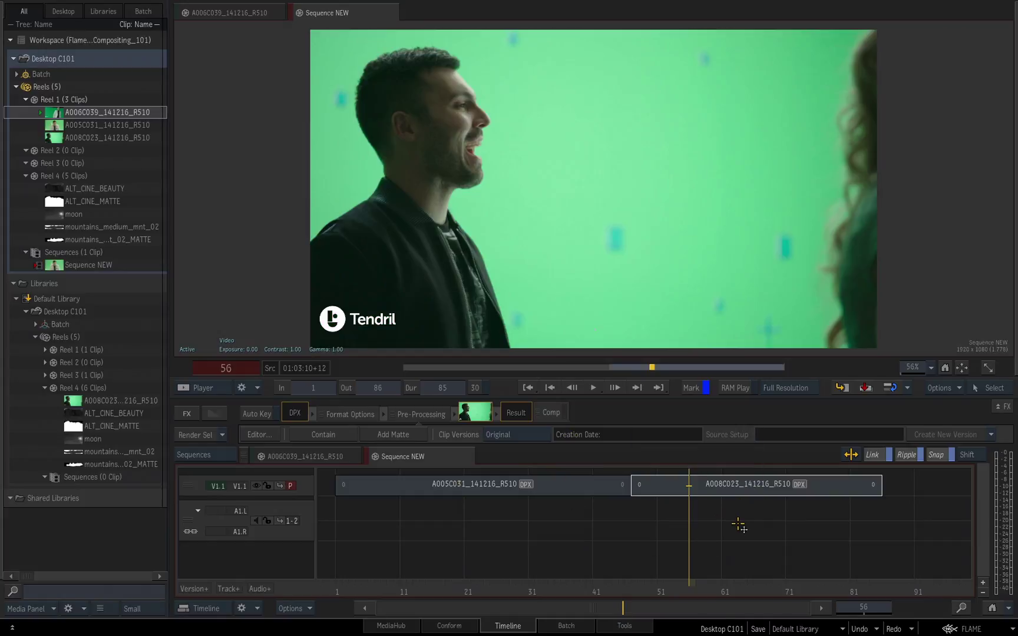
key("ctrl+z")
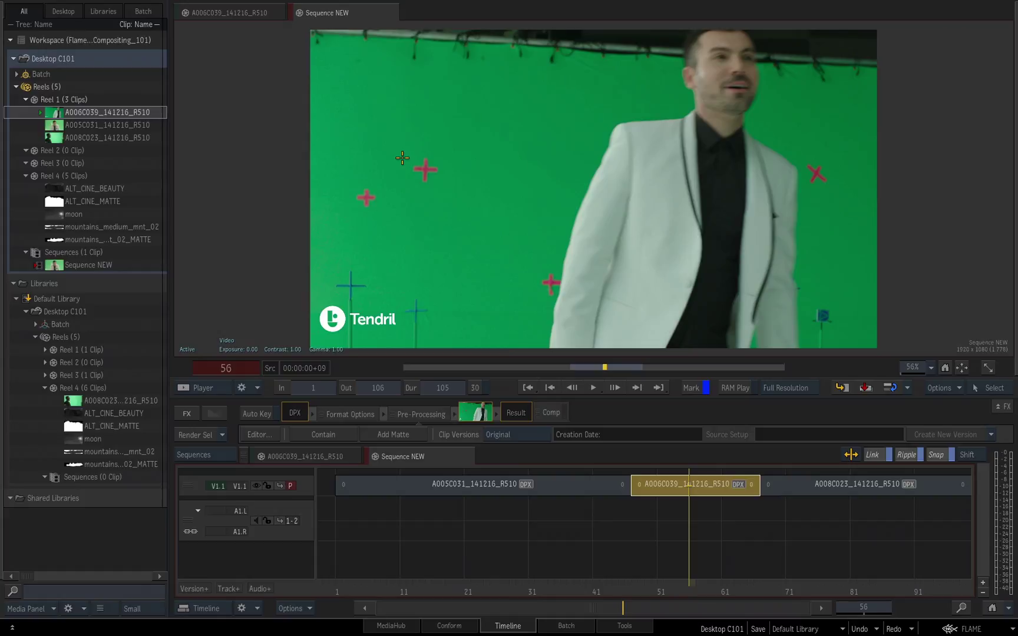
left_click(15, 87)
left_click(15, 74)
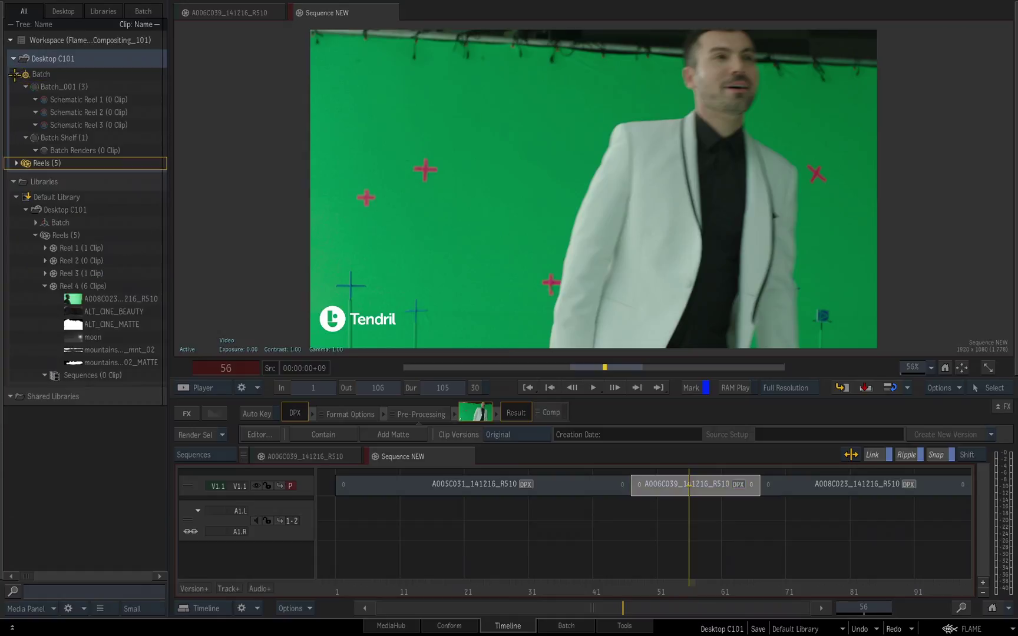